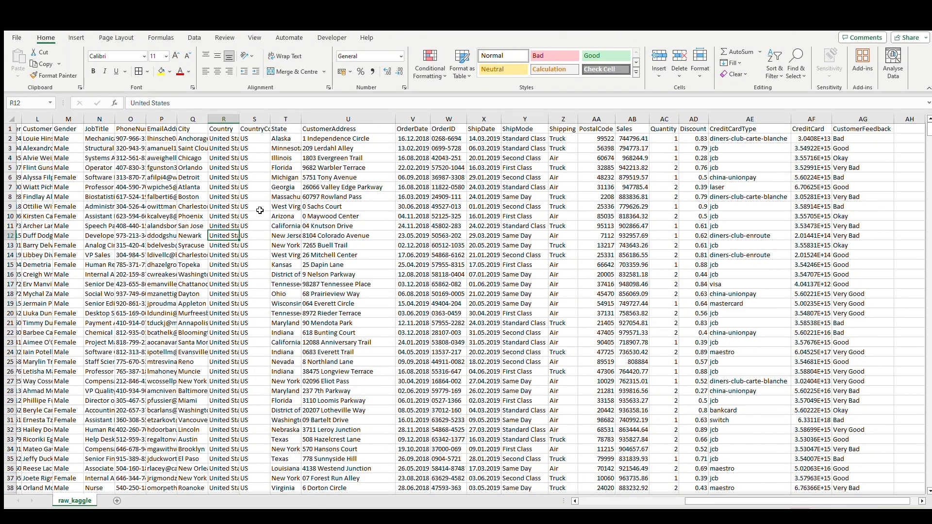
- Add the column header "Total Sales" in cell AH1, beside CustomerFeedback
left_click(913, 128)
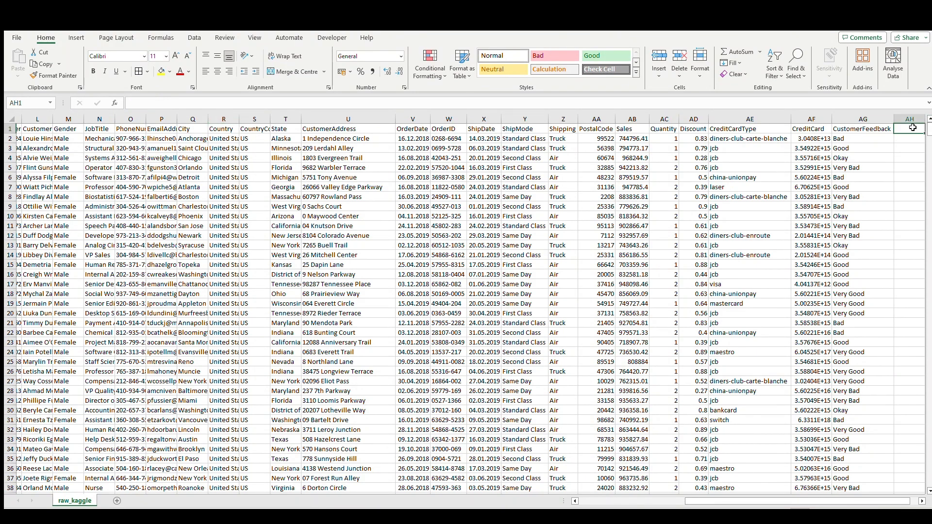
type("TotalSales")
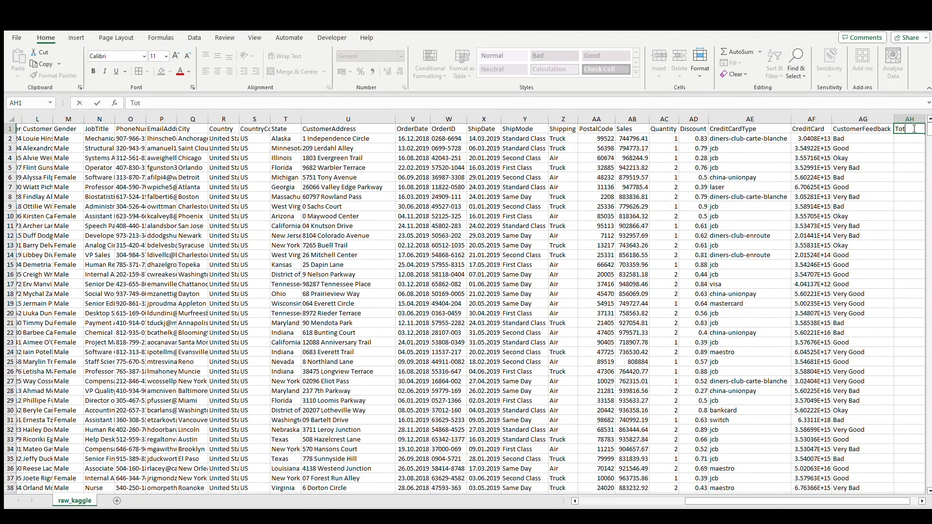
key("Return")
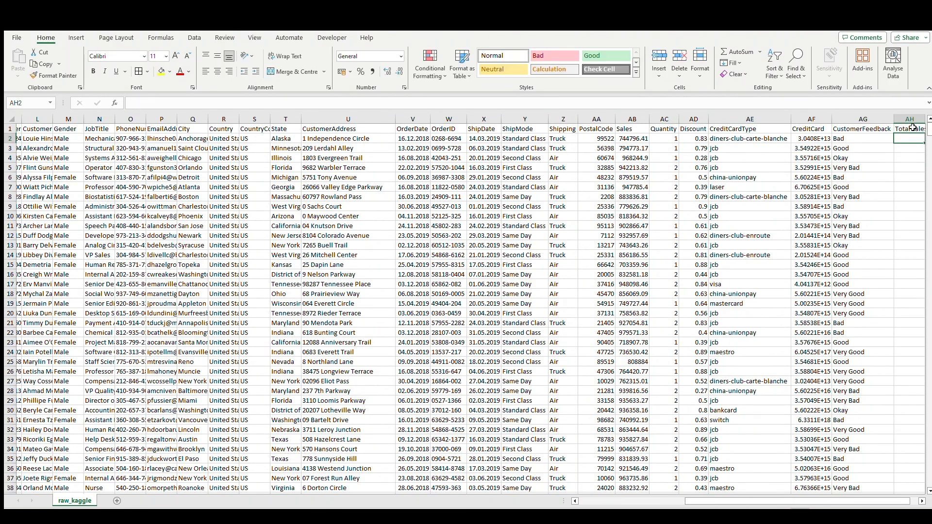
- Calculate total sales in AH2 with the formula =AB2*AC2 and fill it down the whole column
type("=")
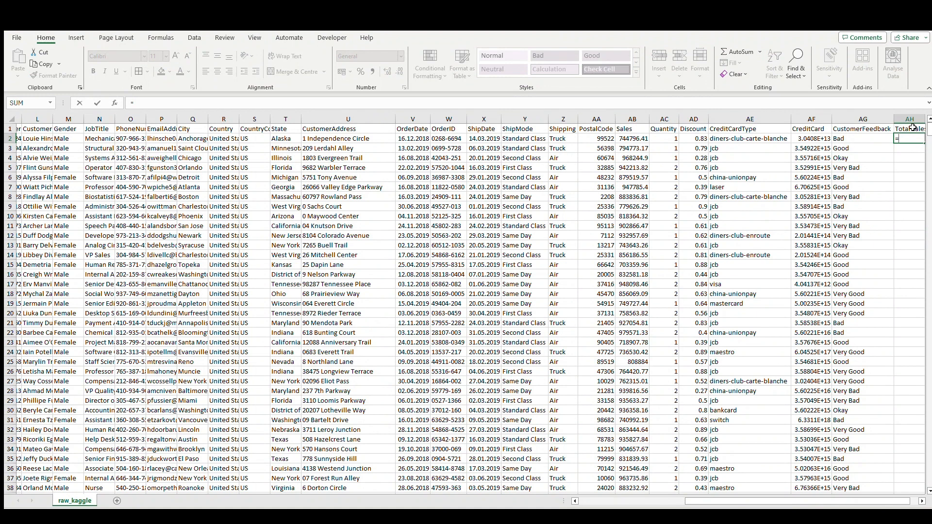
key("Left")
key("Left")
key("Left")
key("Left")
key("Left")
key("Left")
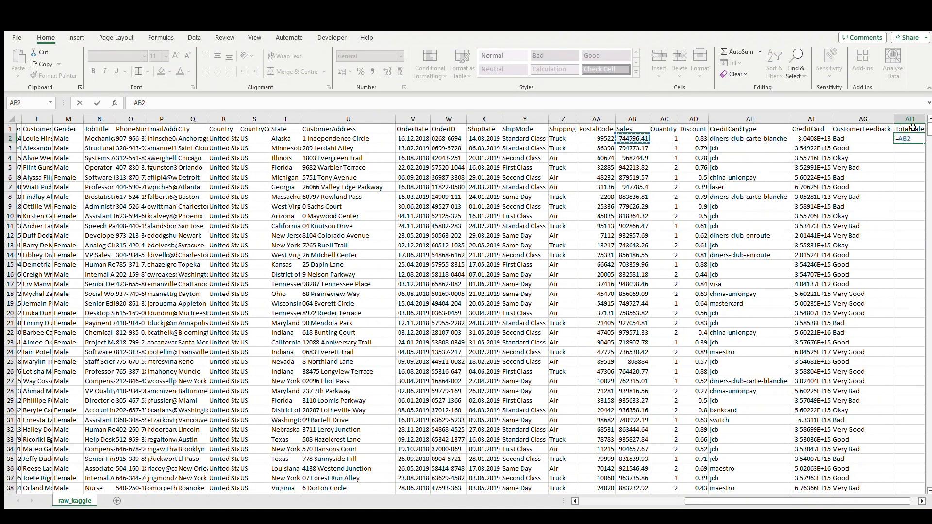
type("*")
key("Left")
key("Left")
key("Left")
key("Left")
key("Left")
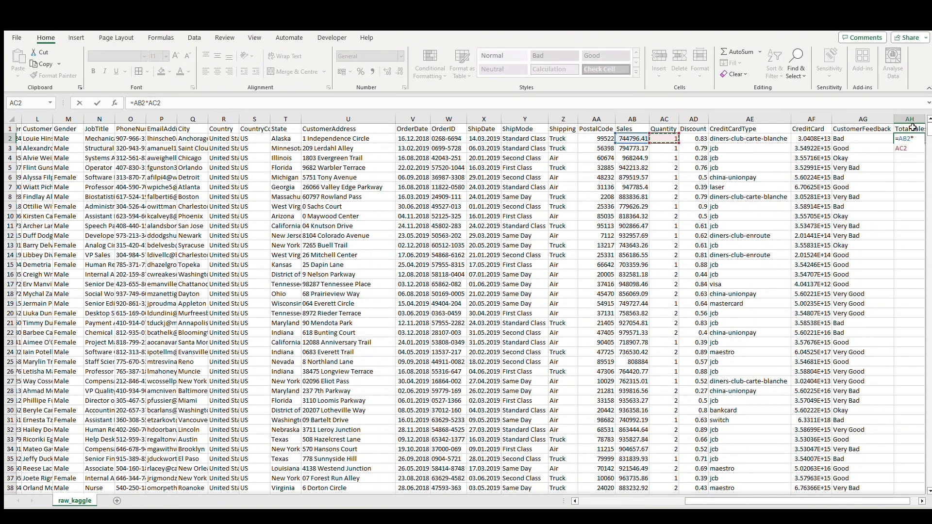
key("Return")
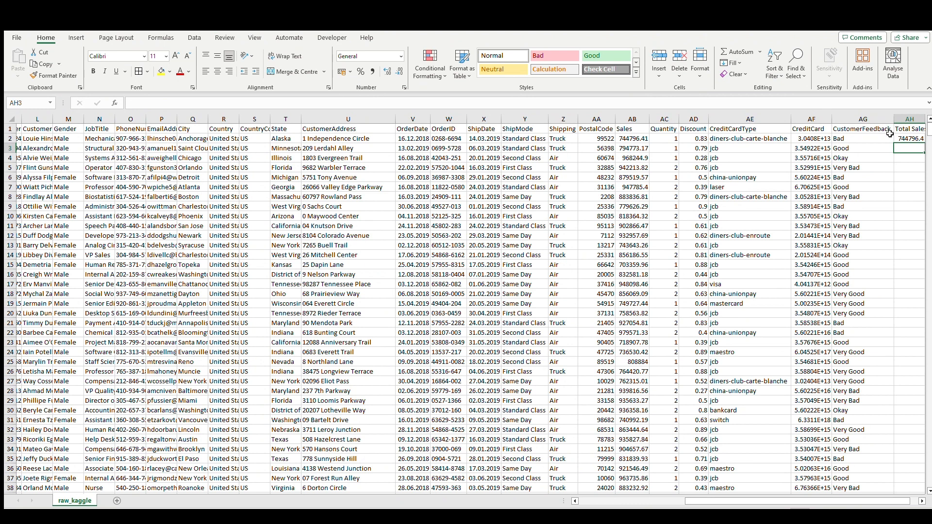
left_click(908, 139)
double_click(925, 143)
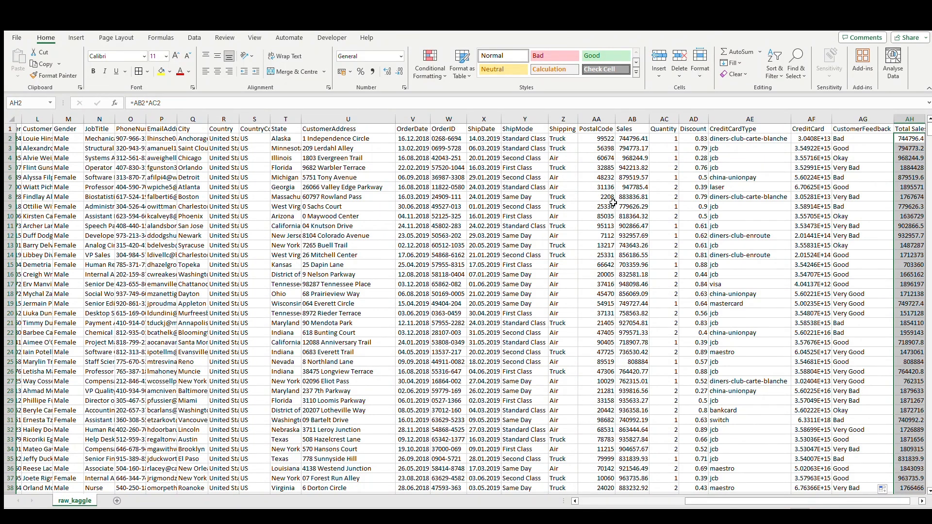
- Insert an empty PivotTable on a new worksheet, based on the raw_kaggle data starting at cell A1
key("Left")
key("Left")
key("Left")
key("Left")
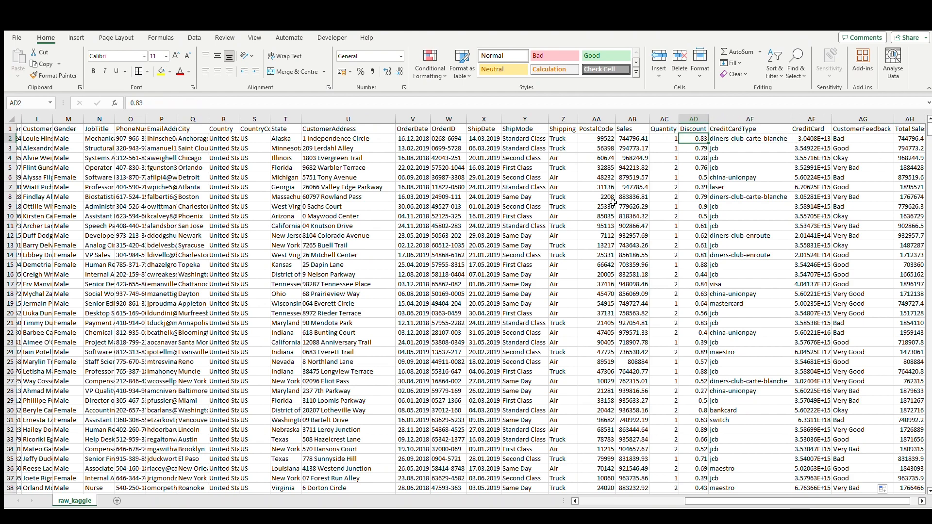
key("ctrl+Home")
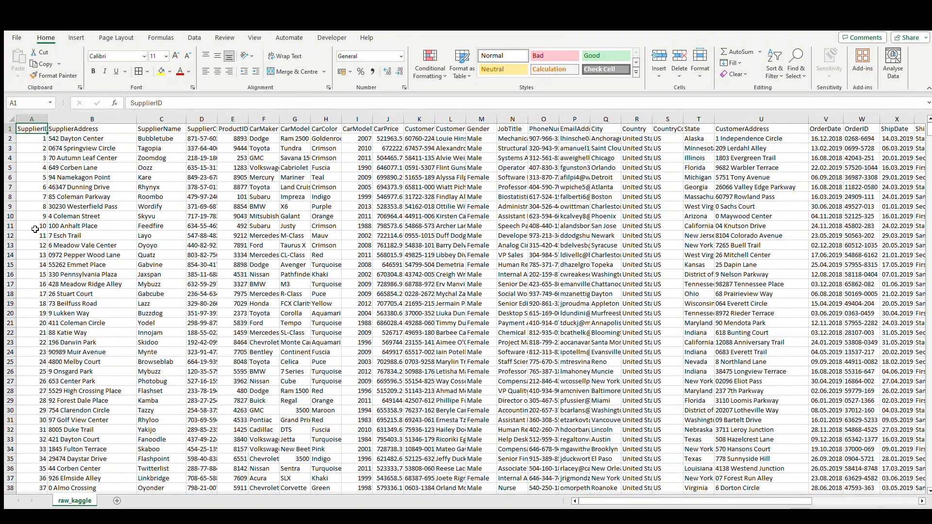
left_click(68, 38)
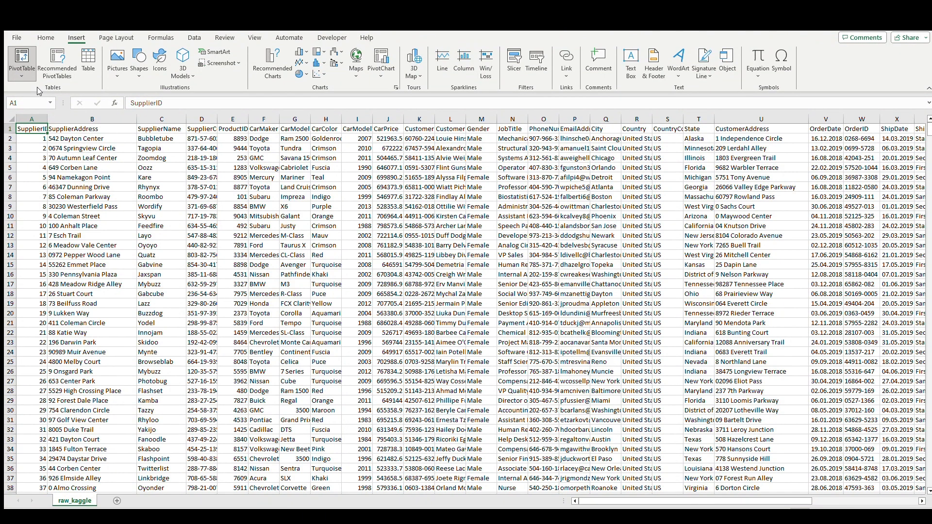
left_click(19, 72)
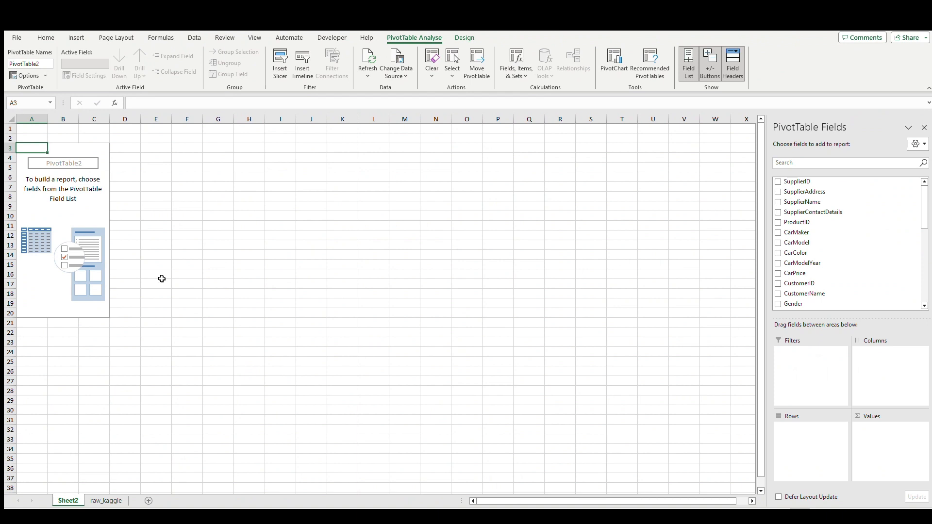
- Rename the new PivotTable worksheet as ABC_analysis
double_click(68, 501)
type("ABC analysis")
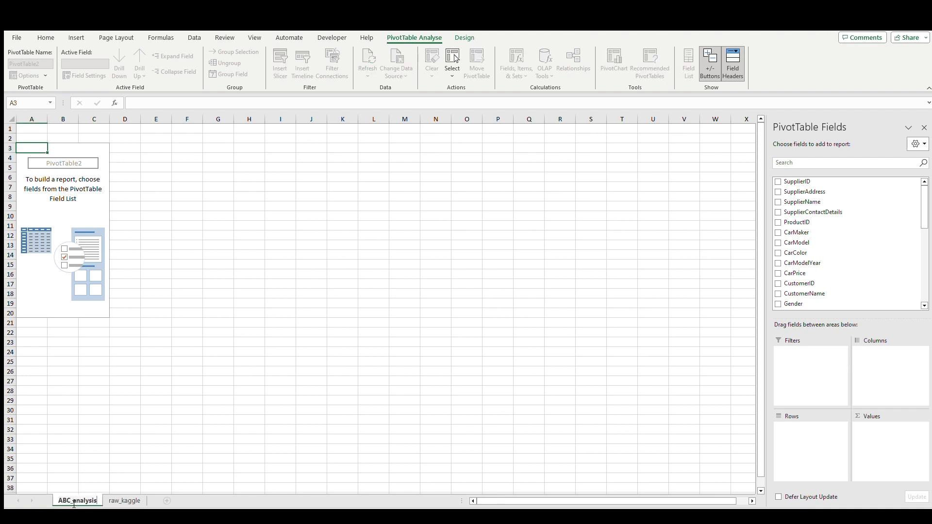
key("Return")
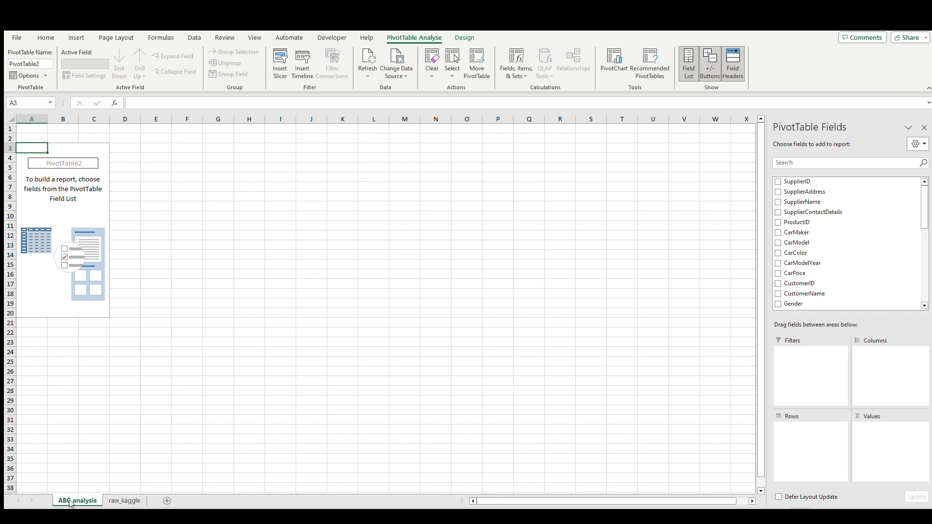
- Check the CarMaker column in raw_kaggle and add the CarMaker field to the rows of the ABC_analysis PivotTable
left_click(126, 501)
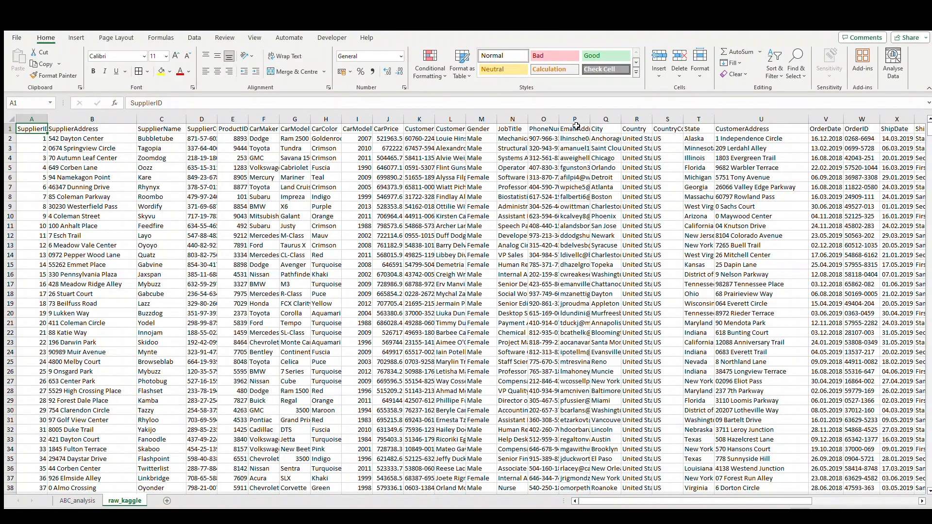
left_click(263, 130)
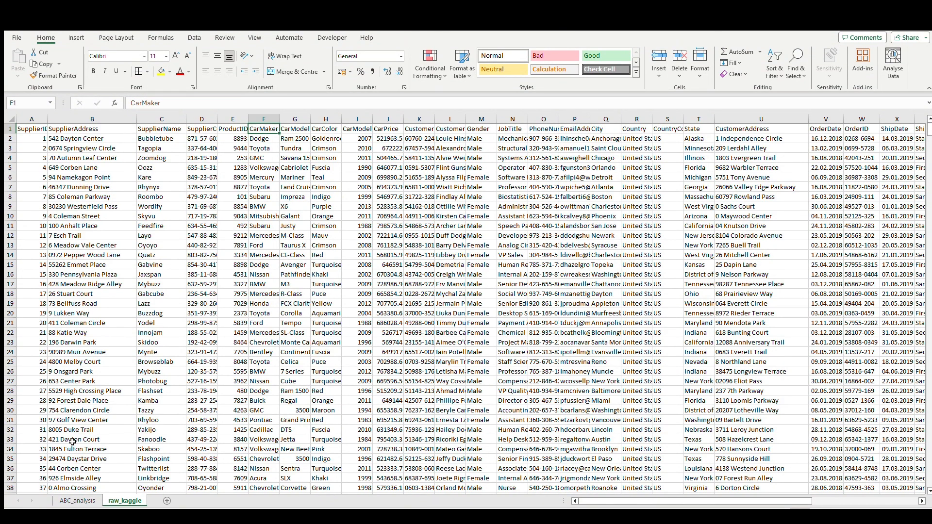
left_click(75, 501)
left_click(825, 163)
type("car")
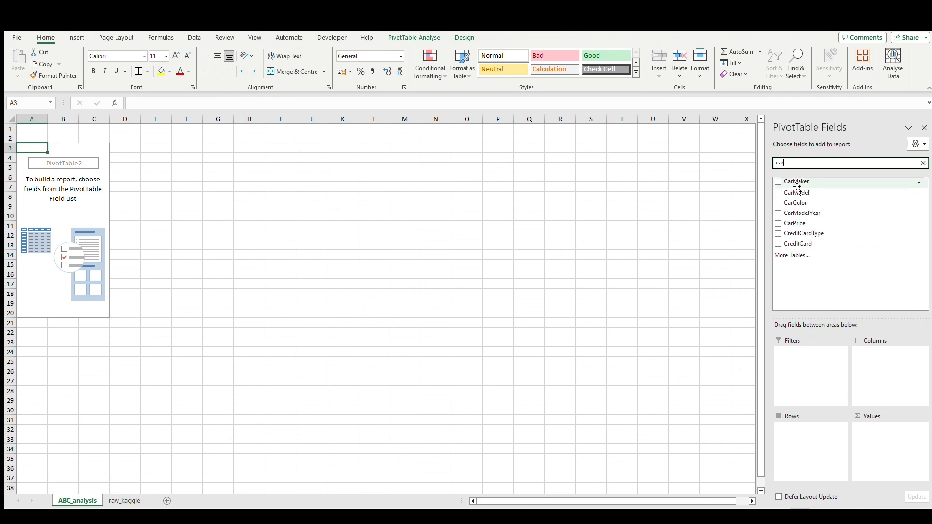
left_click_drag(799, 181, 810, 440)
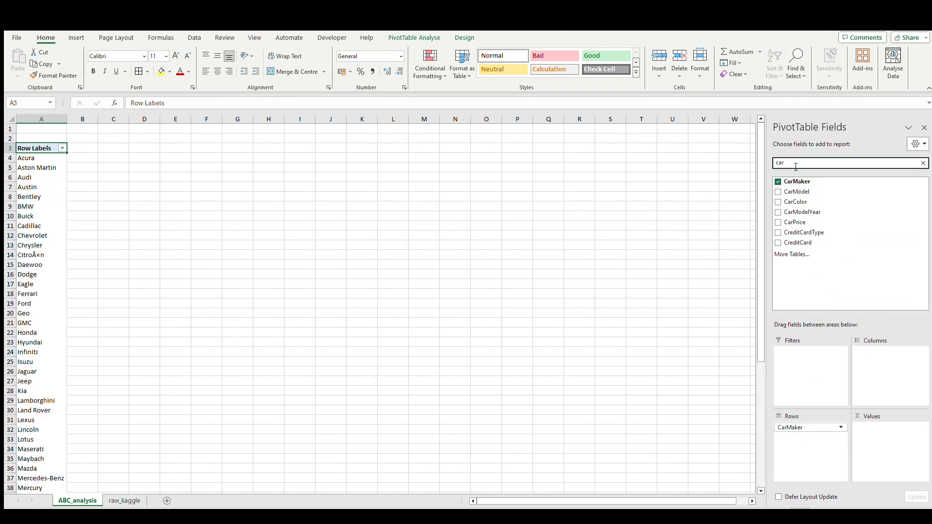
- Find the Total Sales field and add it to the PivotTable's values as a sum
key("BackSpace")
key("BackSpace")
key("BackSpace")
type("tota")
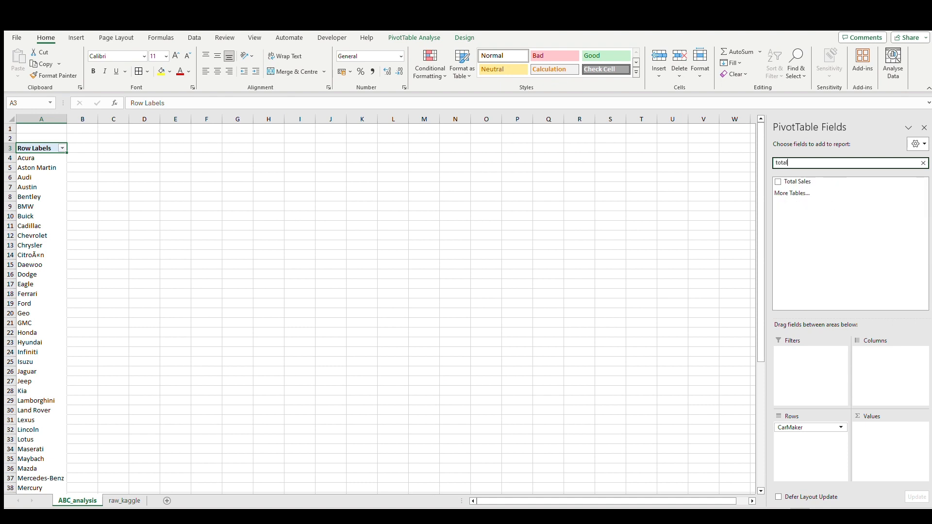
type("l")
left_click_drag(801, 183, 862, 444)
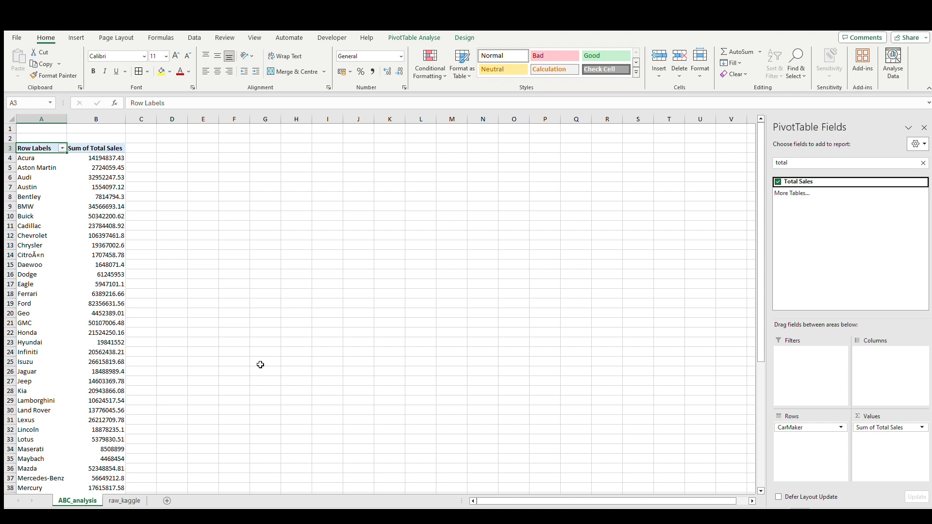
- Sort the PivotTable's car makers by Sum of Total Sales from largest to smallest
left_click_drag(112, 160, 111, 234)
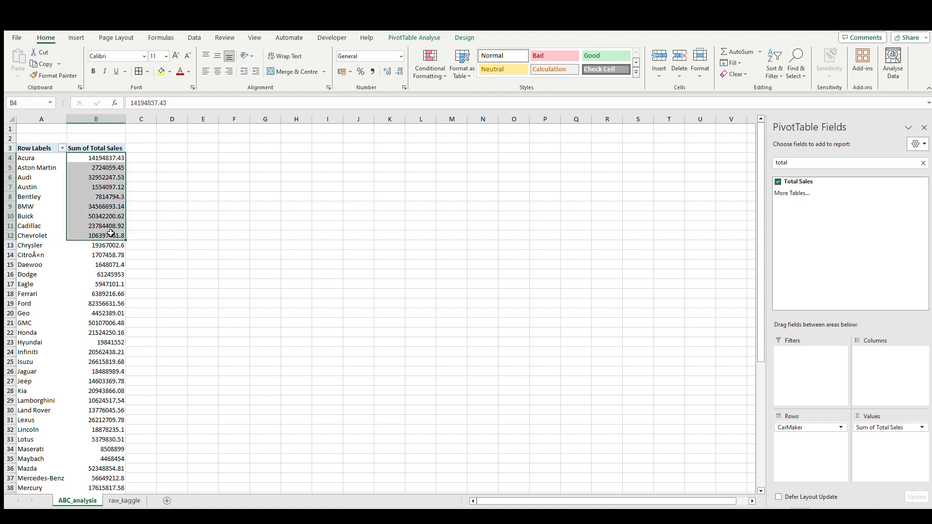
left_click(775, 102)
left_click(140, 164)
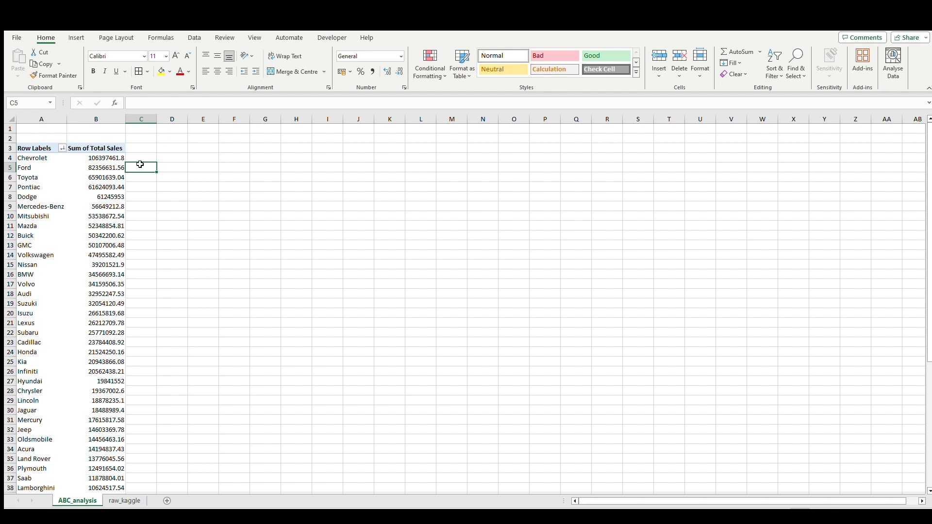
- Enter the label "Sum of total sales" in cell C1 above the PivotTable
key("Up")
key("Left")
key("Up")
key("Up")
key("Up")
key("Right")
type("Sum o")
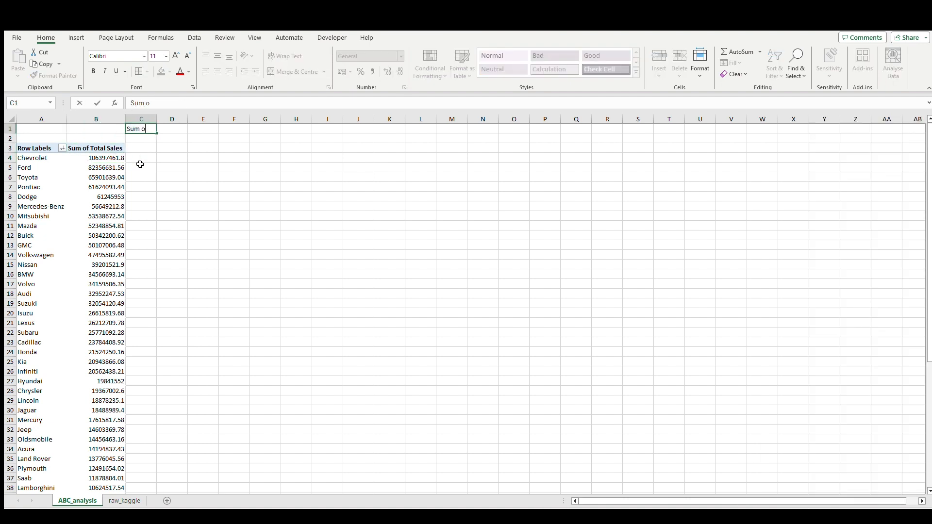
type("f total sales")
key("ctrl+Return")
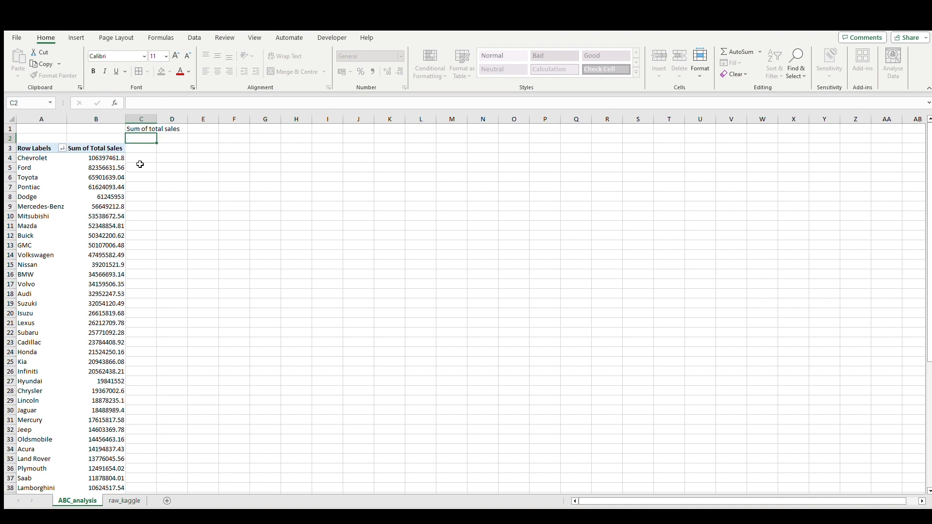
- Reference the PivotTable's grand total in cell D1 with the formula =B58
key("Right")
type("=")
key("Left")
key("Left")
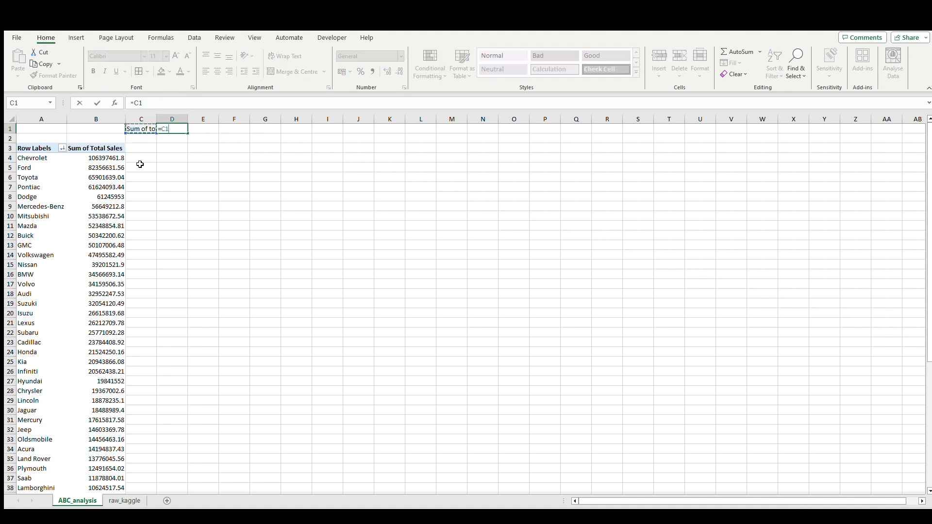
key("Down")
key("Down")
key("ctrl+Down")
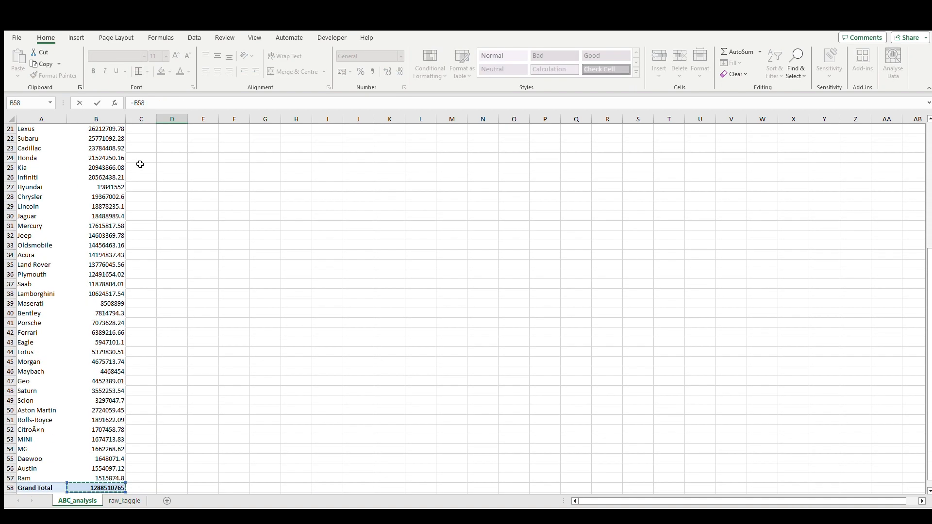
key("ctrl+Return")
- Enter the label "Cumulative Sum" in cell C2
key("Left")
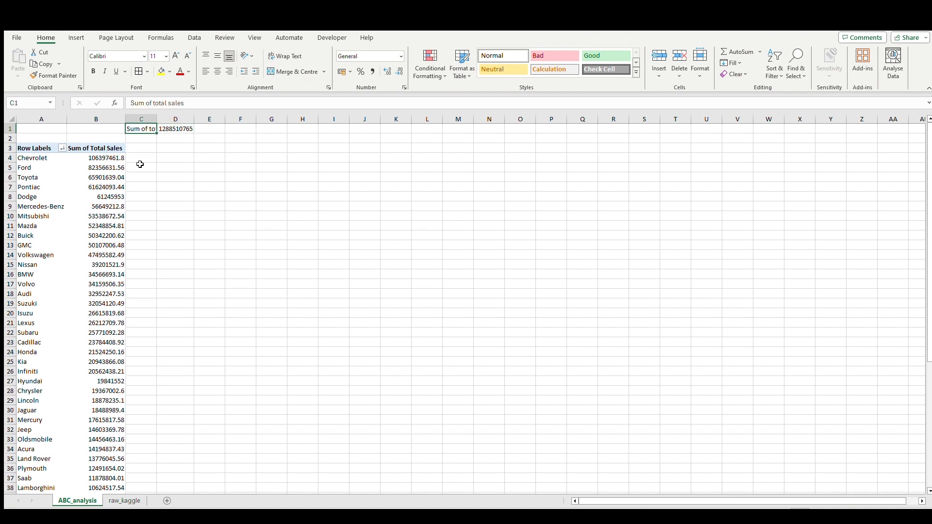
key("Down")
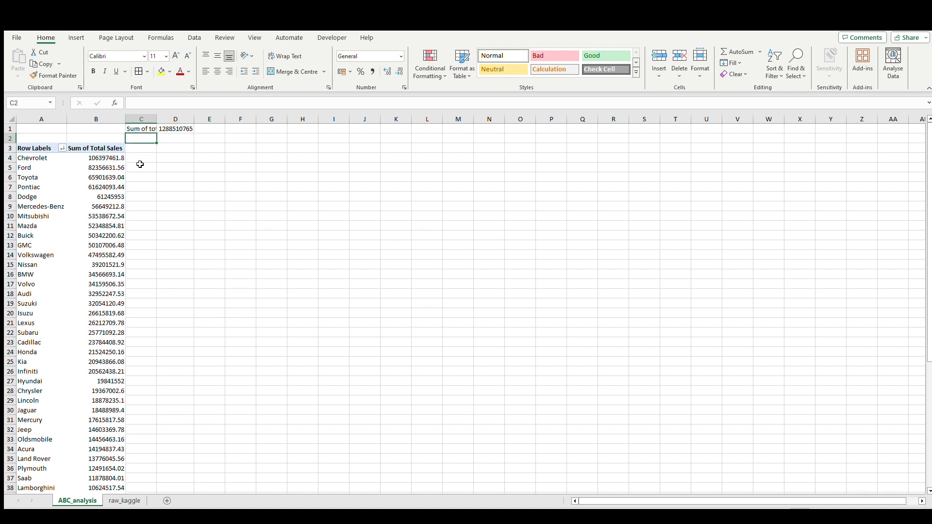
type("S")
key("BackSpace")
type("C")
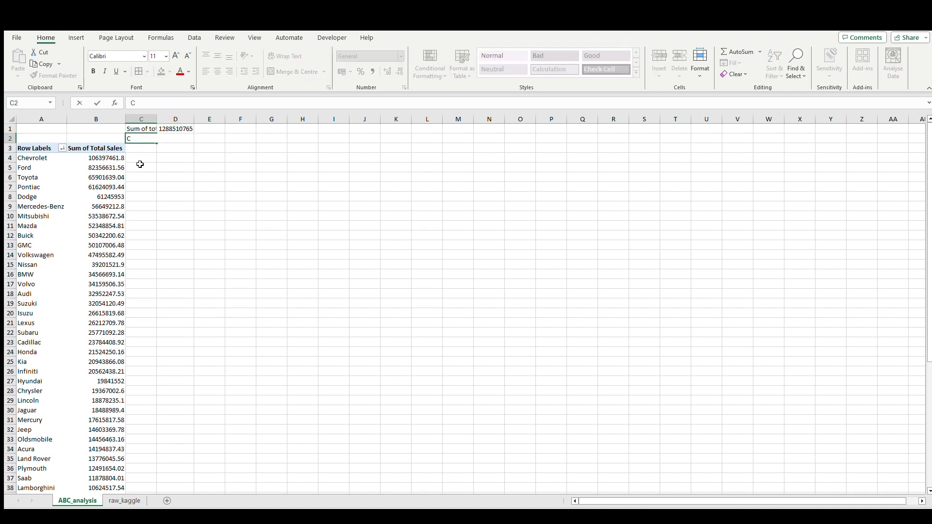
type("umulitve")
key("BackSpace")
key("BackSpace")
type("ative SUm")
key("BackSpace")
key("BackSpace")
type("um")
key("Return")
key("Down")
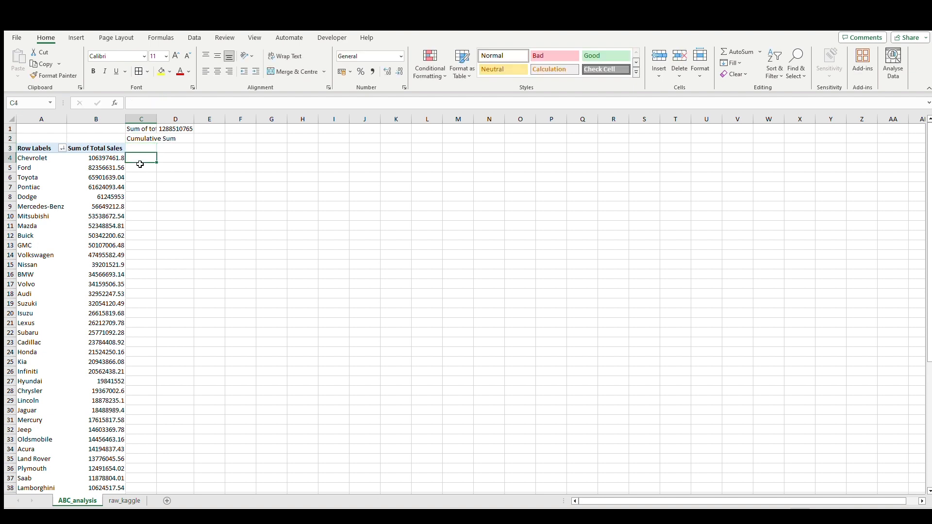
type("=")
key("Left")
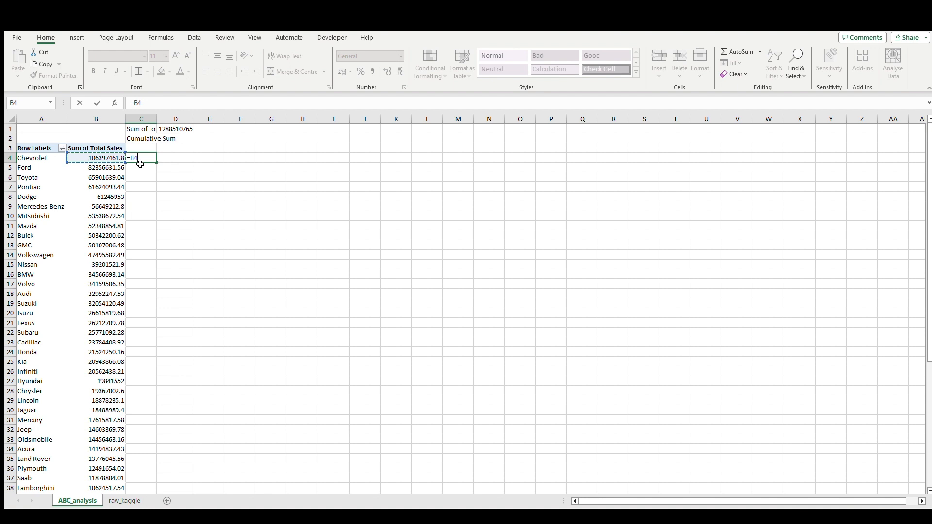
key("BackSpace")
key("BackSpace")
key("Escape")
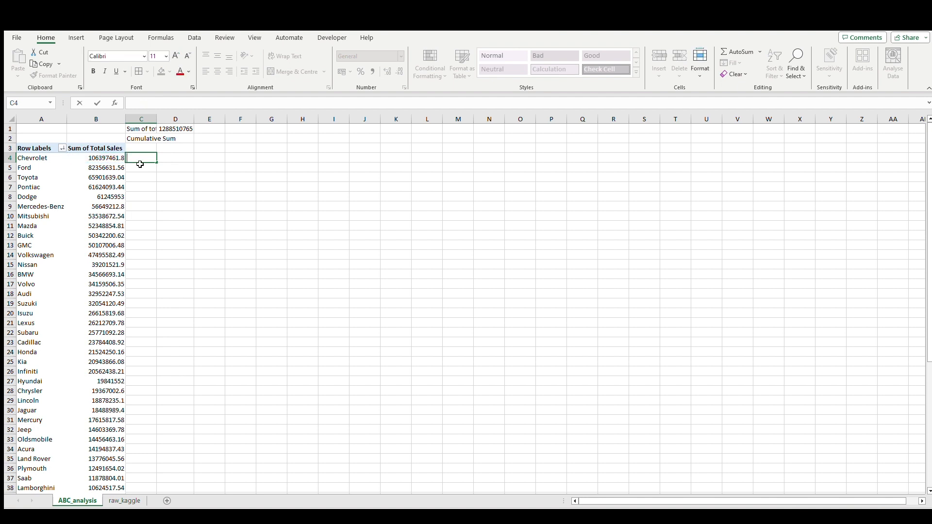
left_click(110, 168)
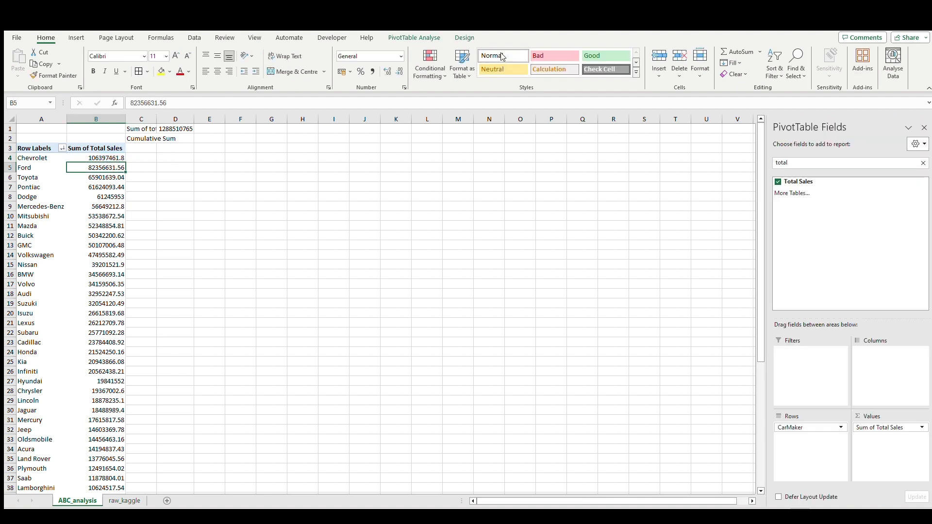
left_click(411, 37)
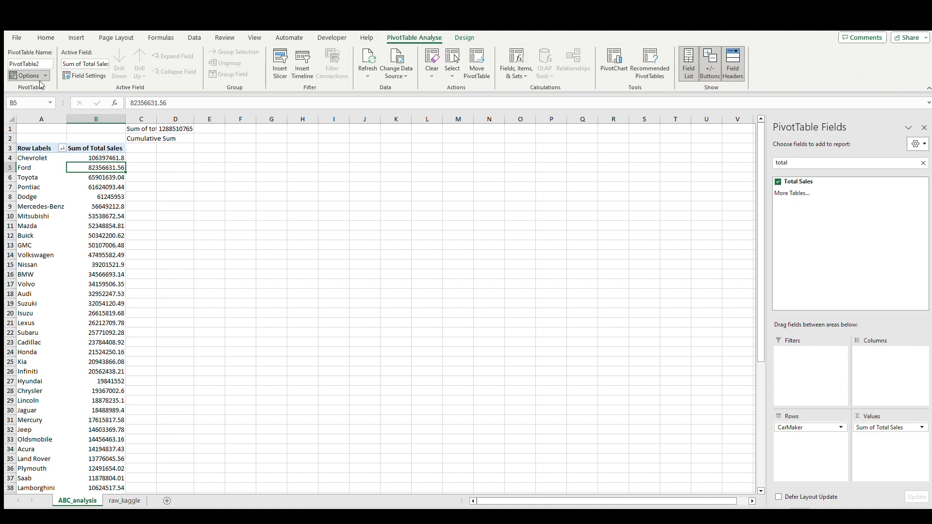
- Enter the cumulative share formula =B4/$D$1+C3 in cell C4, with the grand total as an absolute reference
left_click(144, 156)
type("=")
key("Left")
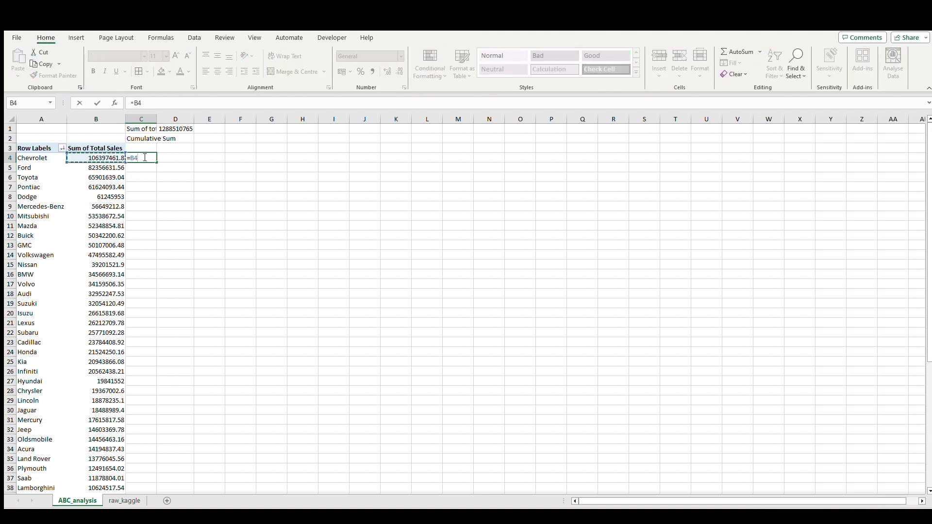
type("/")
key("Up")
key("Up")
key("Up")
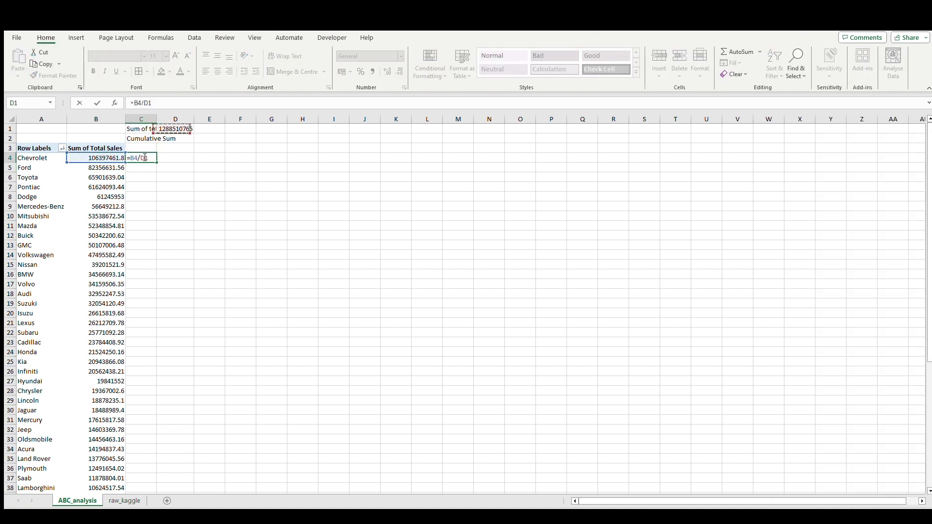
key("Right")
left_click(150, 103)
key("F4")
left_click(165, 103)
type("+")
left_click(142, 152)
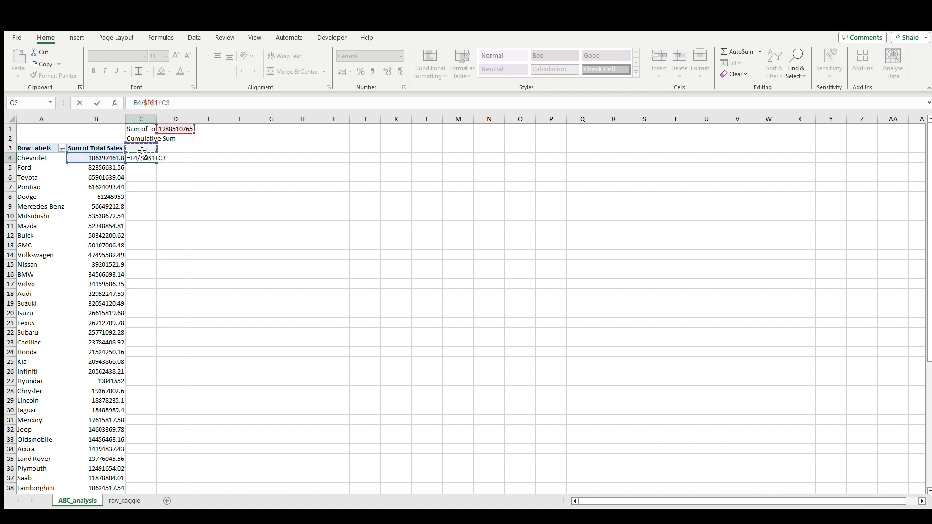
key("Return")
- Fill the C4 formula down alongside the PivotTable and clear the extra copy in cell C58 beside Grand Total
left_click(146, 158)
double_click(157, 163)
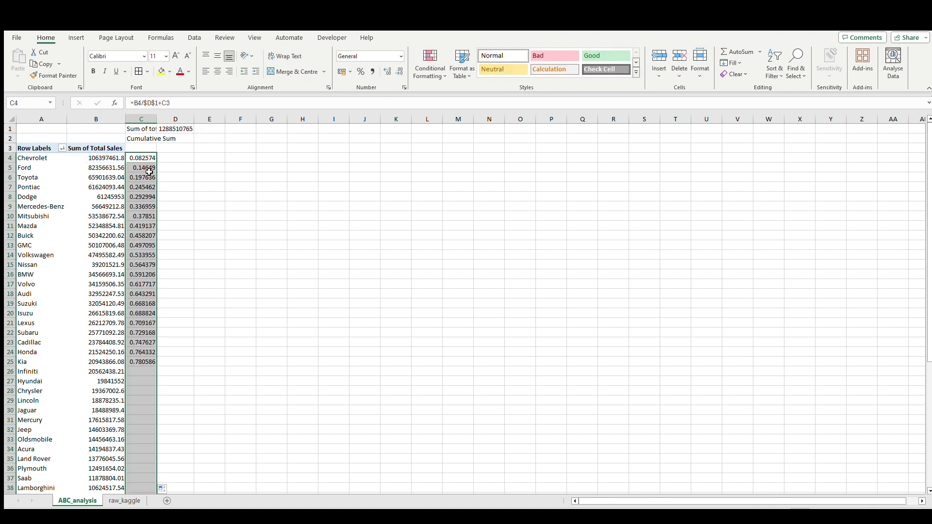
scroll(129, 329, "down", 5)
scroll(129, 330, "down", 5)
left_click(137, 351)
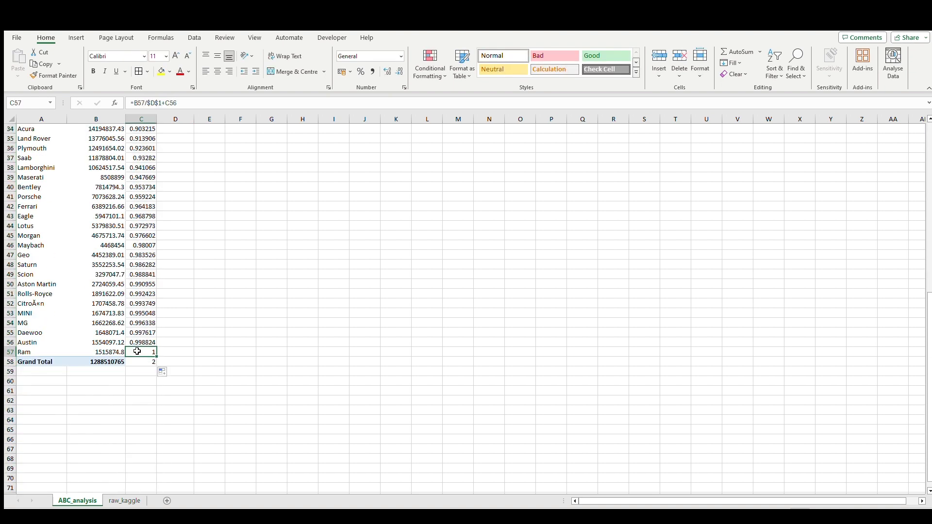
left_click(138, 362)
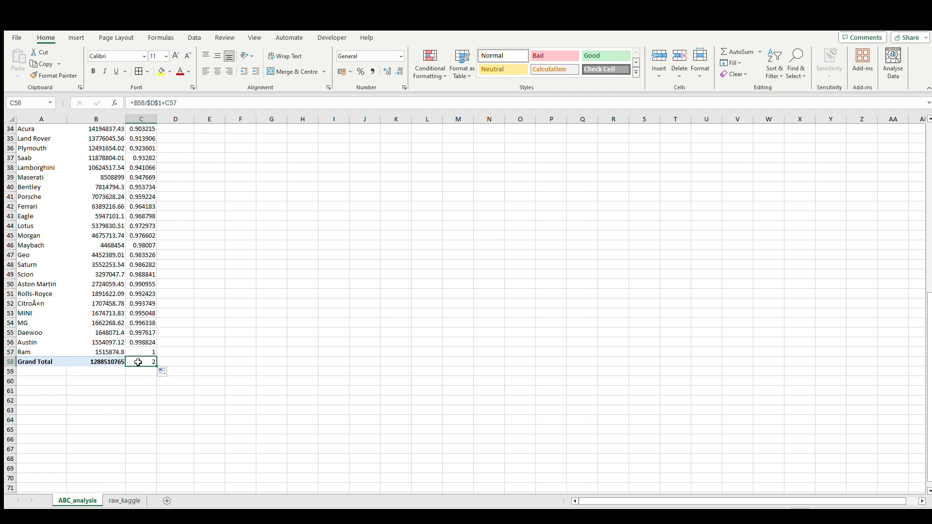
key("Delete")
- List the categories A, B and C in cells H2 to H4
left_click(144, 323)
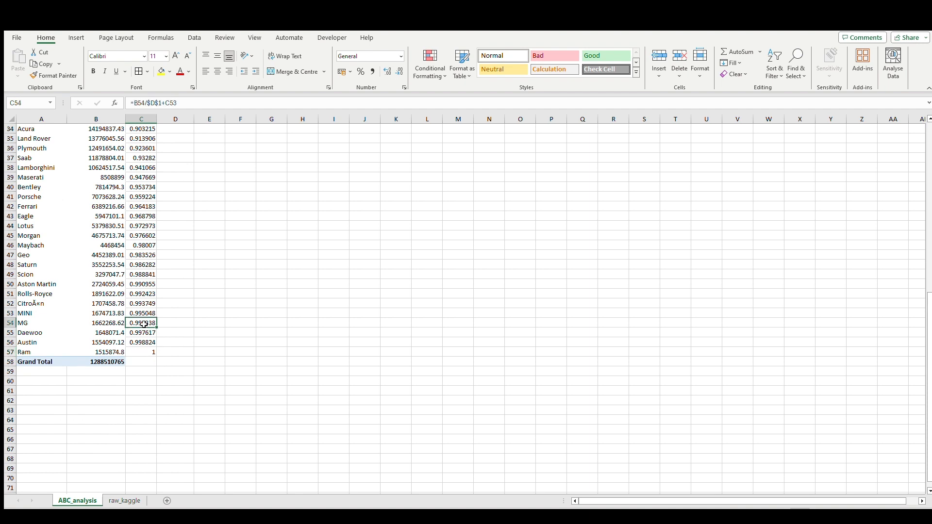
key("Up")
key("Up")
key("Up")
key("Up")
key("Up")
key("Up")
key("Up")
key("Up")
key("Up")
key("Up")
key("Up")
key("Up")
key("Up")
key("Up")
key("Up")
key("Up")
key("Up")
key("Up")
key("Up")
key("Up")
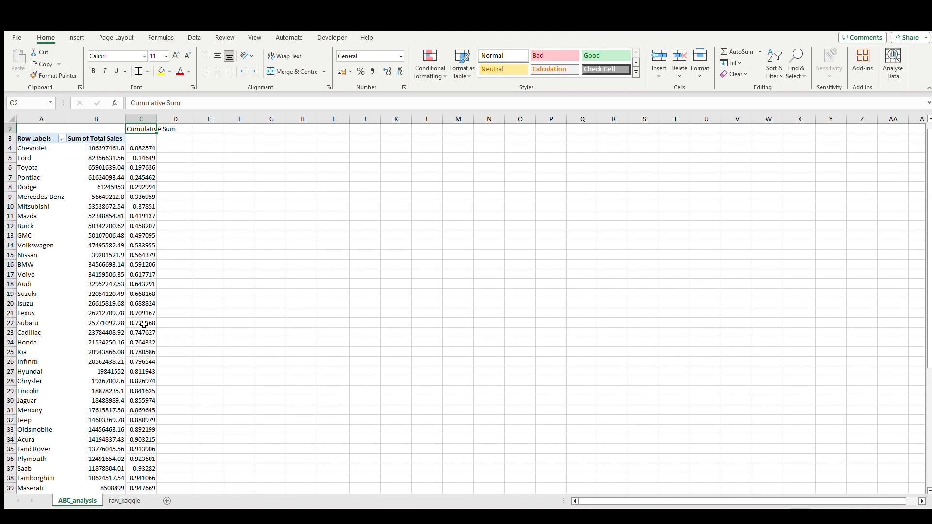
key("Down")
key("Down")
key("Down")
key("Up")
key("Up")
key("Up")
key("Down")
key("Down")
key("Up")
key("Up")
key("Up")
key("Right")
key("Right")
key("Right")
key("Right")
key("Right")
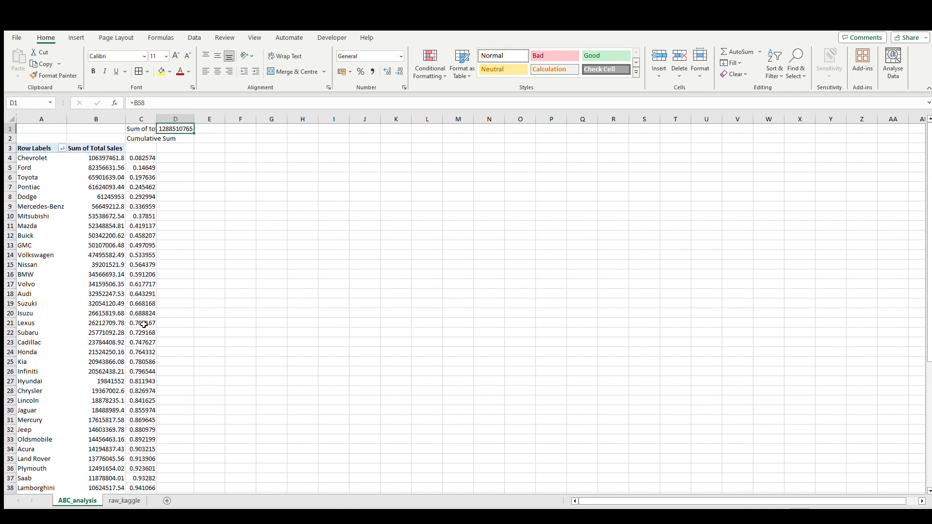
type("A")
key("Return")
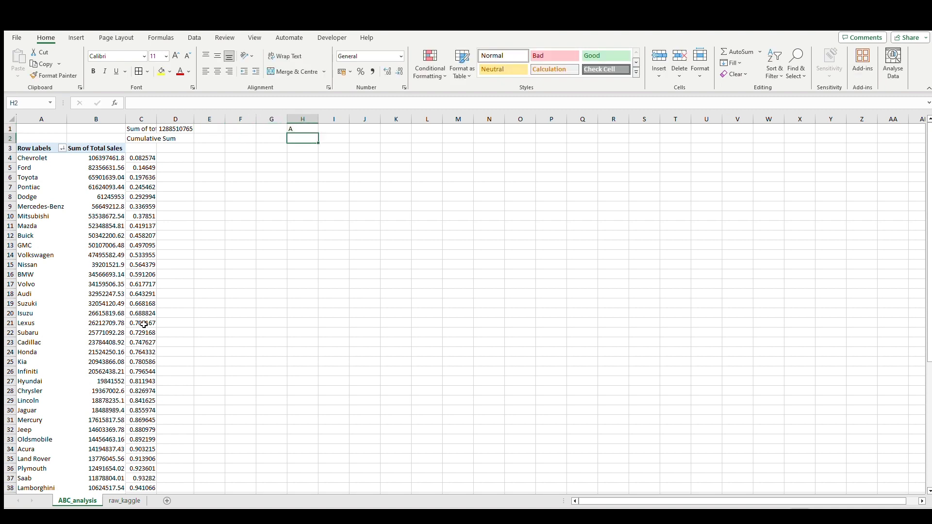
key("Up")
key("Down")
type("A")
key("Return")
type("B")
key("Return")
type("C")
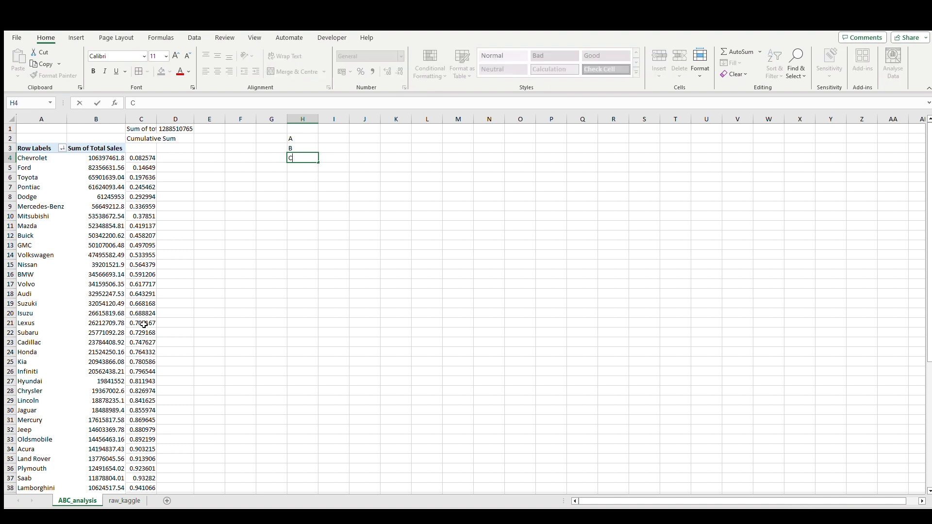
- Enter the headers Category, Logic, Number of Items and % of it in cells H1 to K1
key("Up")
key("Up")
key("Up")
type("Category")
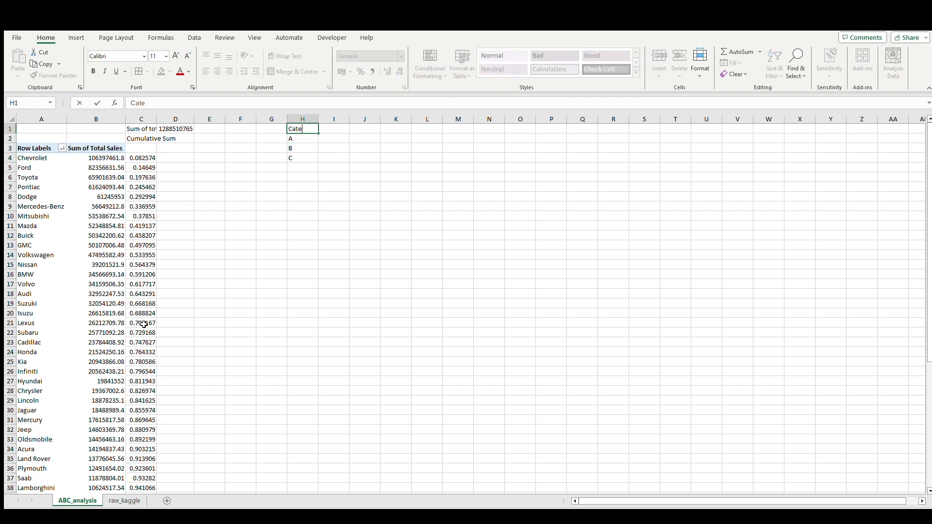
key("Tab")
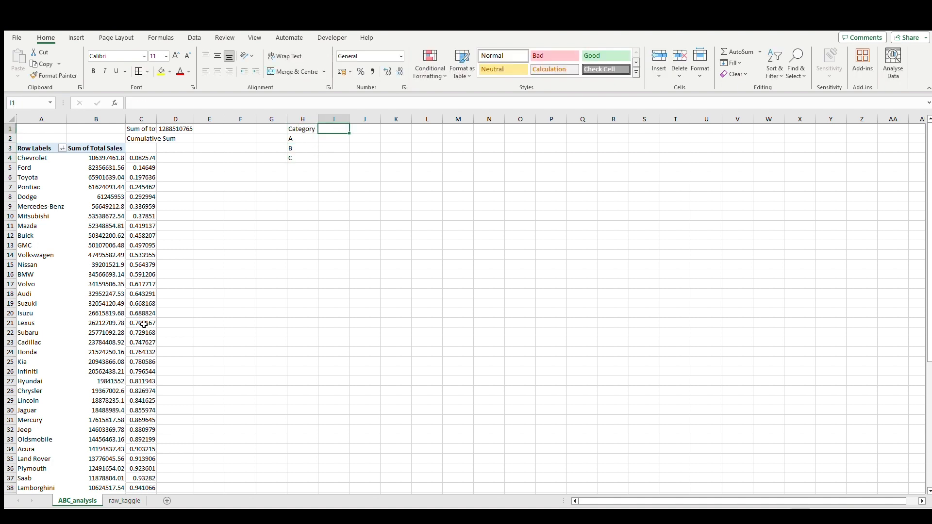
type("Logi")
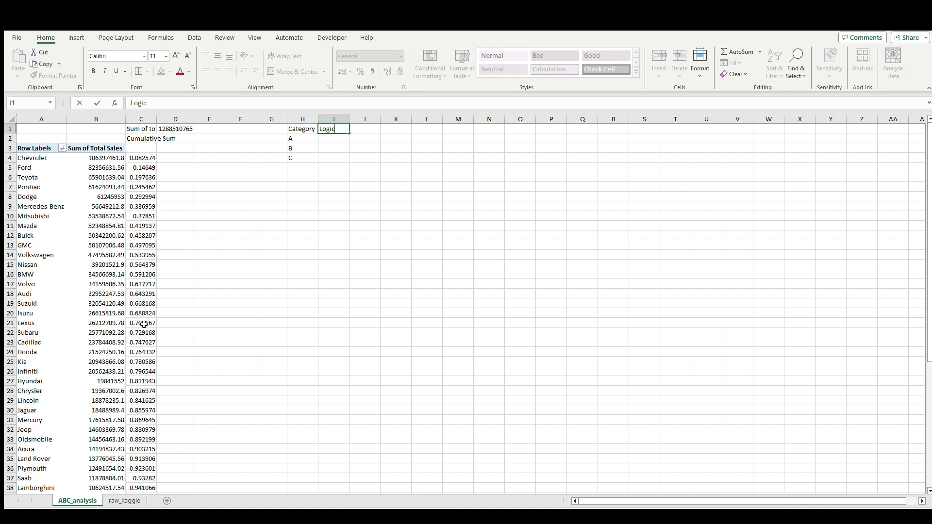
type("c")
key("Tab")
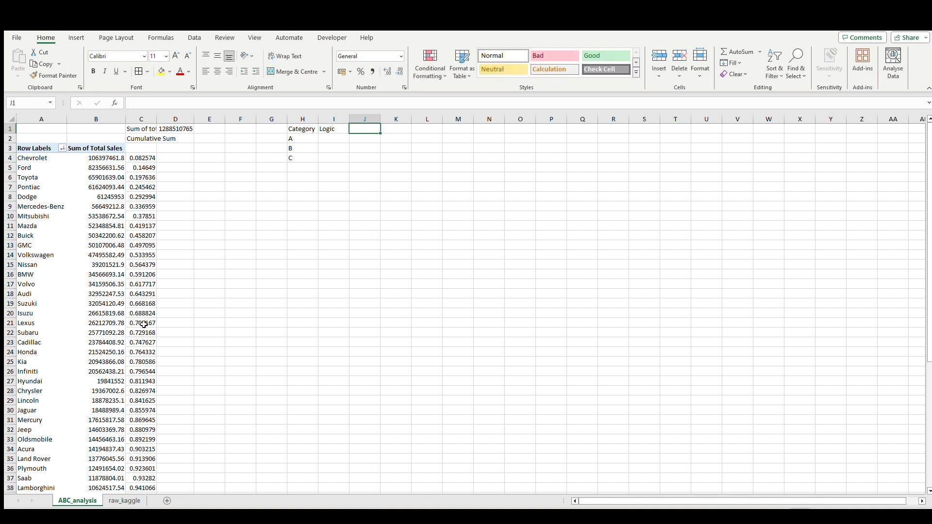
type("Number")
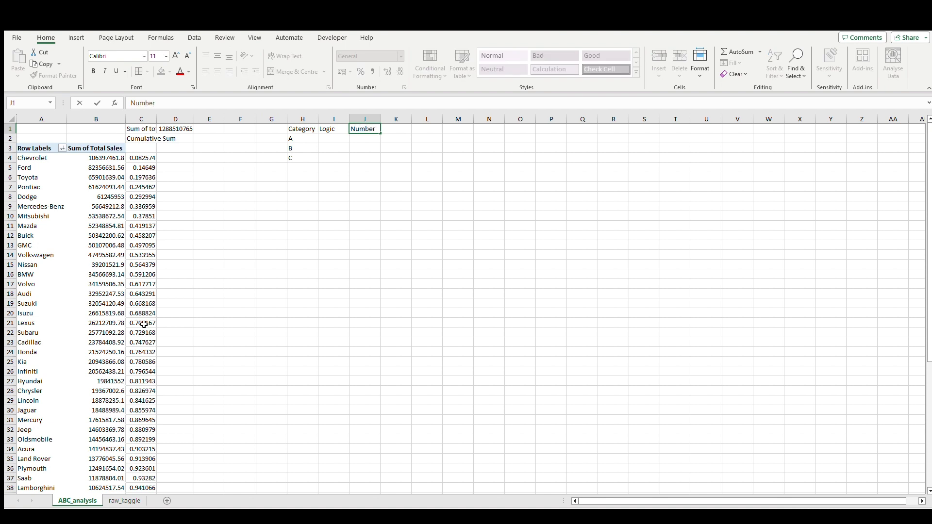
type(" of Items")
key("Tab")
type("% of it")
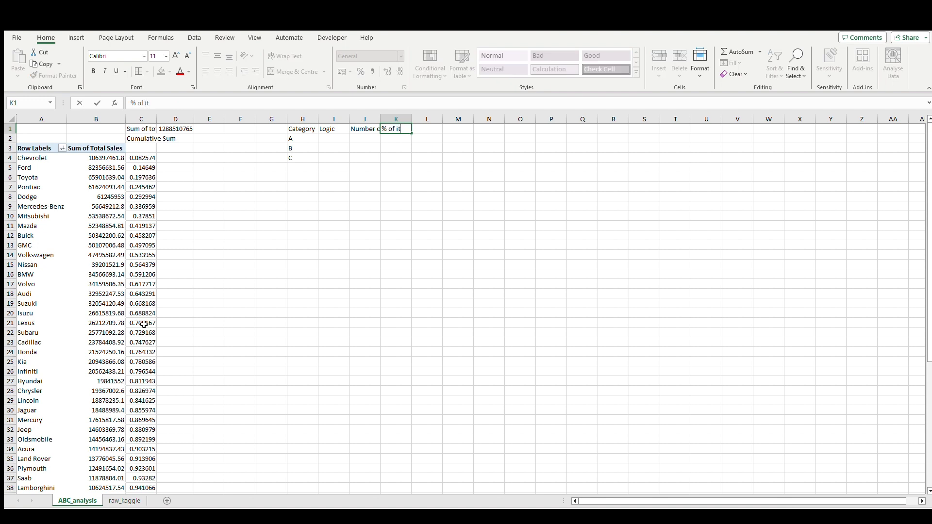
key("Return")
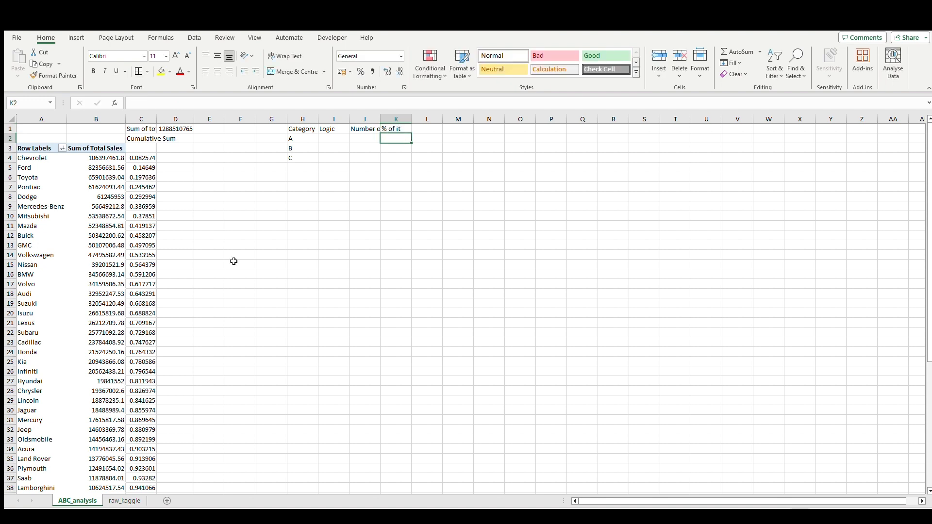
- Apply borders to all cells in H1:K4 and autofit the widths of columns H to K
left_click_drag(300, 128, 388, 157)
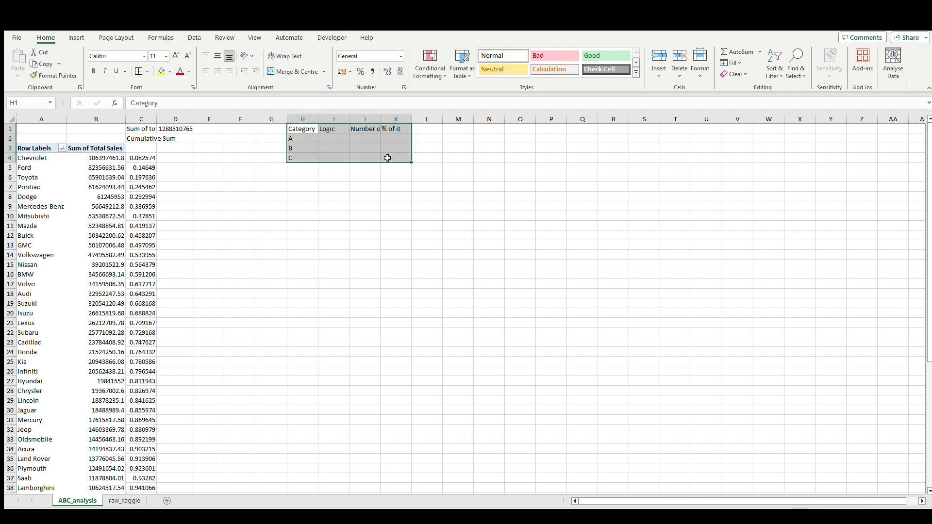
left_click(140, 71)
left_click(290, 227)
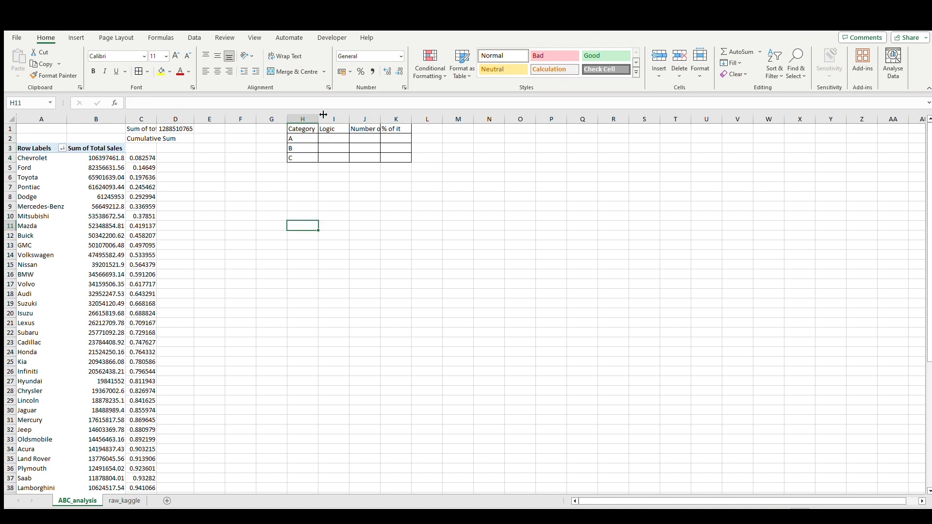
left_click_drag(304, 119, 382, 119)
double_click(382, 120)
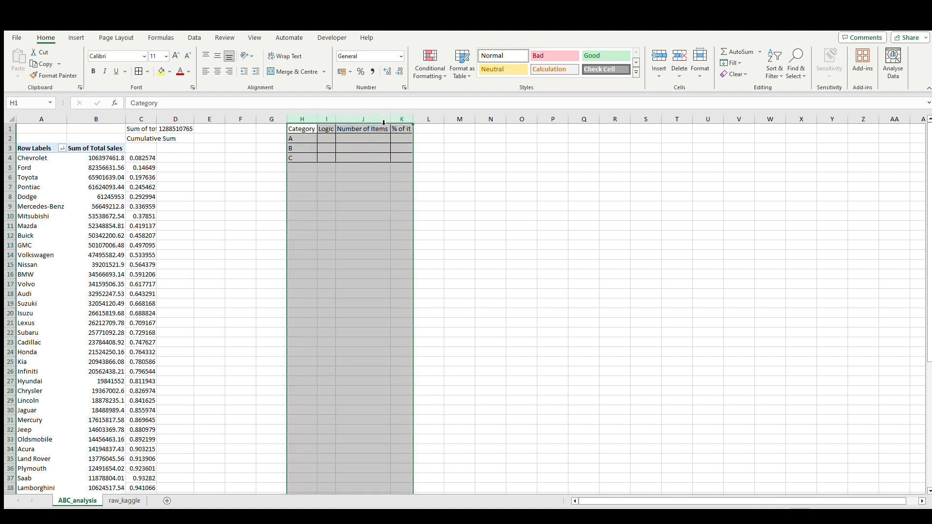
- Enter the Logic thresholds <20 for category A, <80 for B and >=80 for C in cells I2 to I4
left_click(172, 162)
left_click(174, 151)
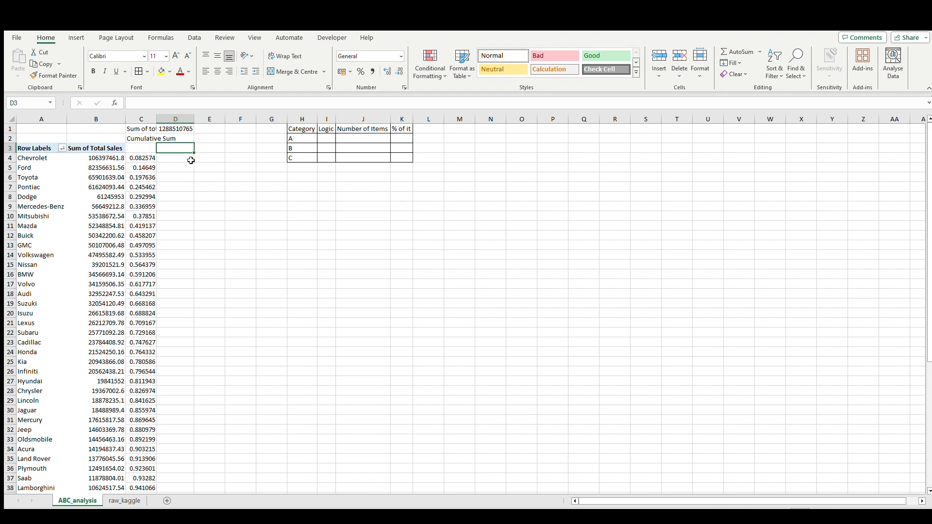
key("Right")
key("Right")
key("Right")
key("Right")
key("Up")
key("Right")
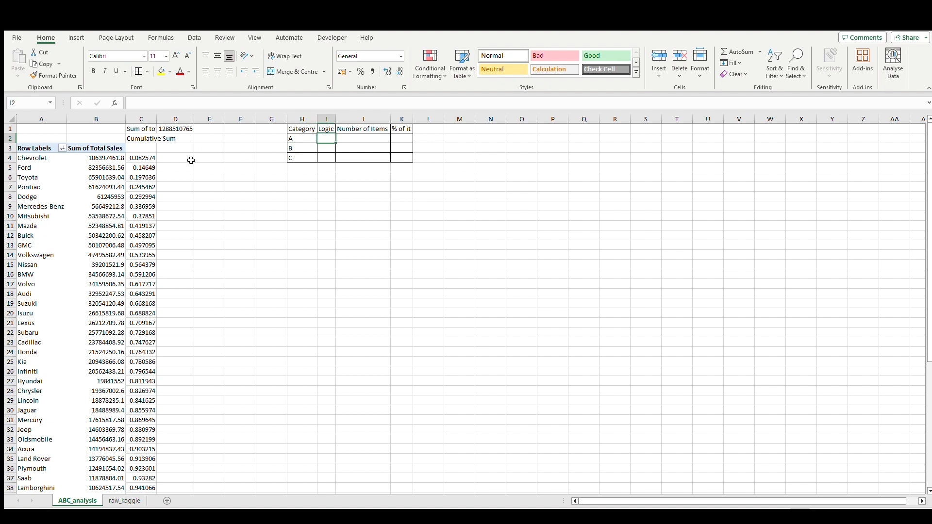
type("<20")
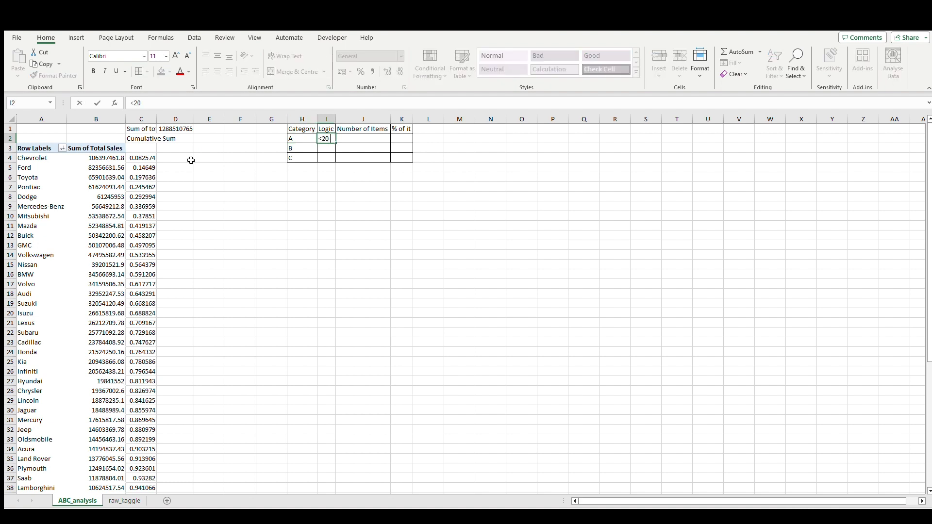
key("Return")
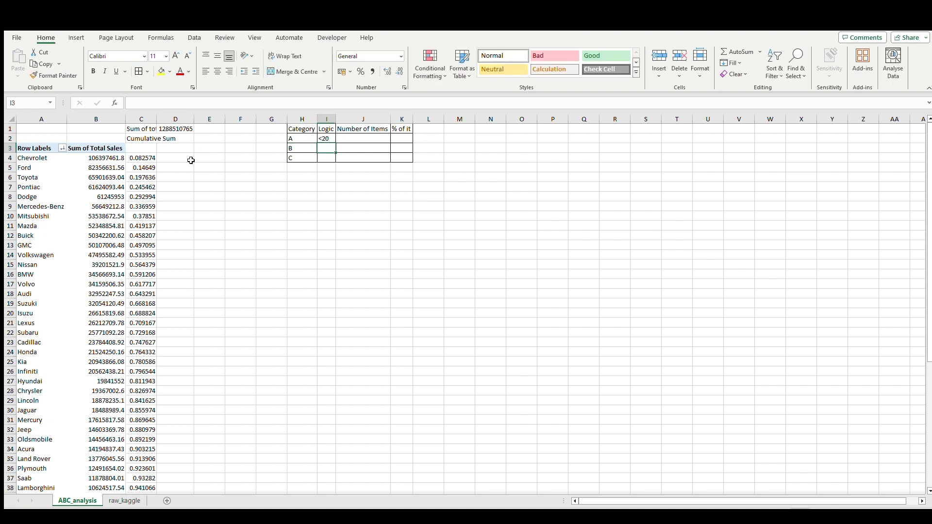
type("<80")
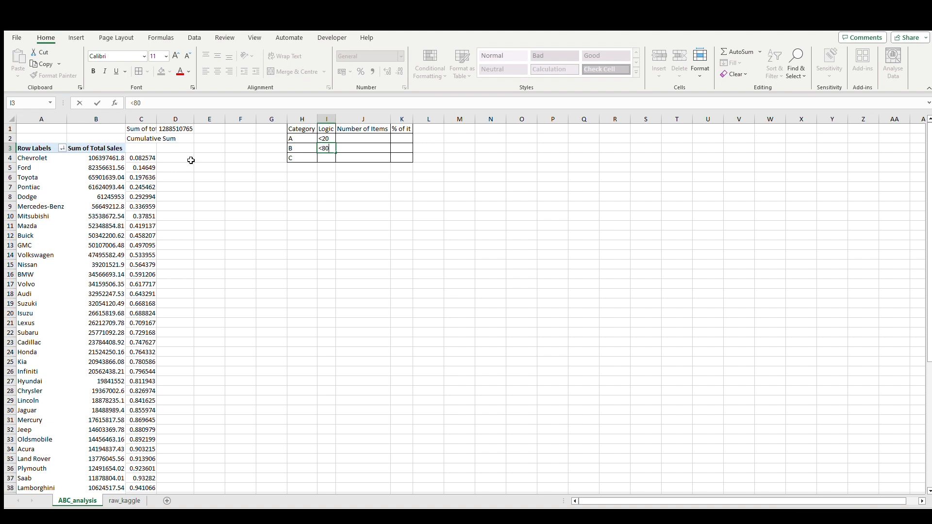
key("Return")
type(">=80")
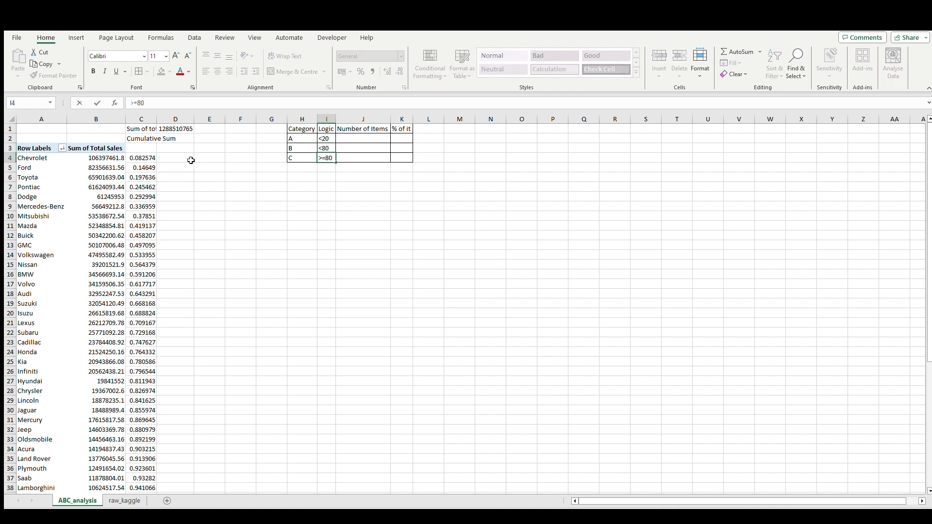
key("Left")
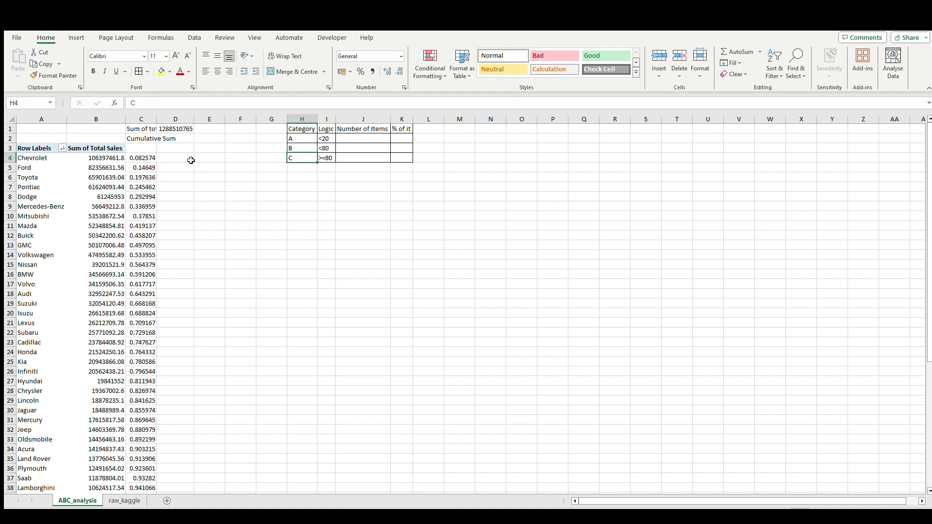
- Write the classification formula =IF(C4<0.2,"A",C4<0.8,"B",C4>=0.8,"C") in cell D4
key("Left")
key("Left")
key("Left")
key("Left")
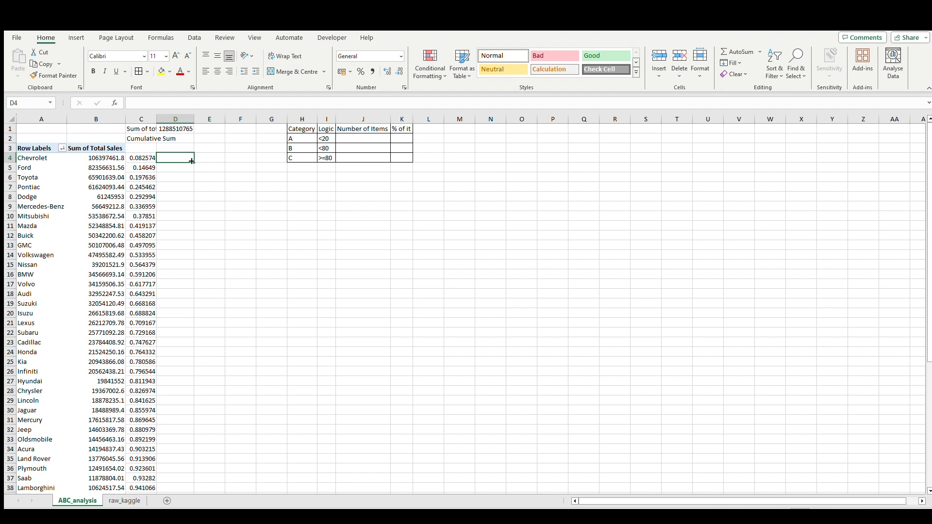
type("=if(")
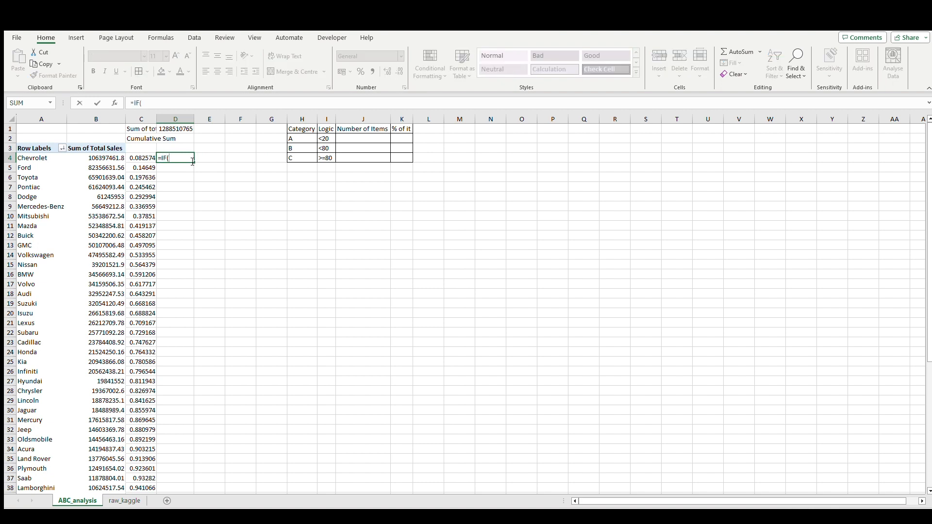
key("Left")
type("<0.2")
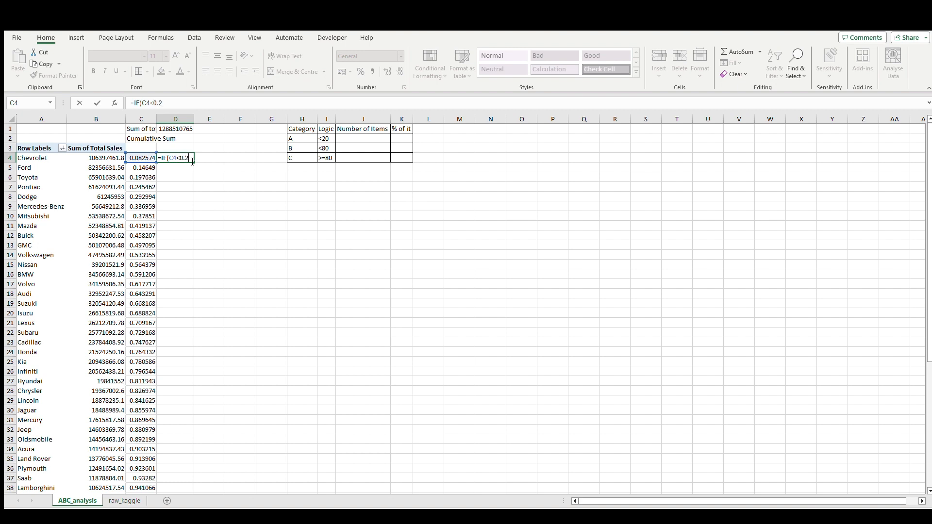
type(",\"A\"")
type(",")
key("Left")
type("<9")
key("BackSpace")
type("0.8,\"B:")
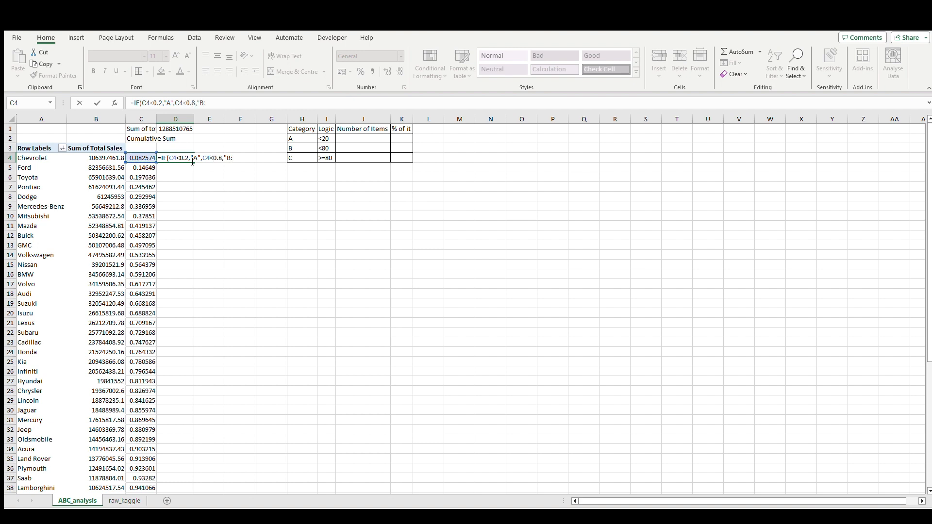
key("Left")
type("<0.8,\"B\",C4>=0.8,\"C\")")
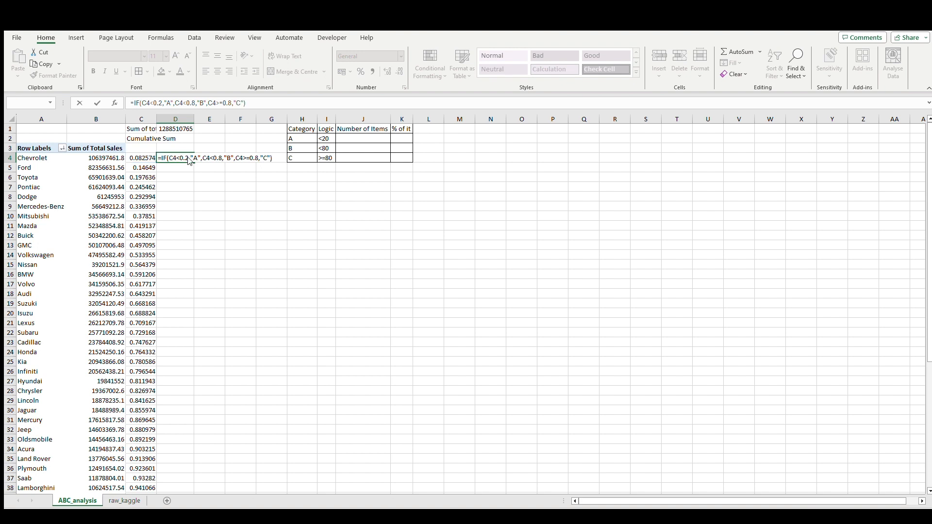
- Change the function in D4's classification formula from IF to IFS and commit it
left_click(259, 105)
type("S")
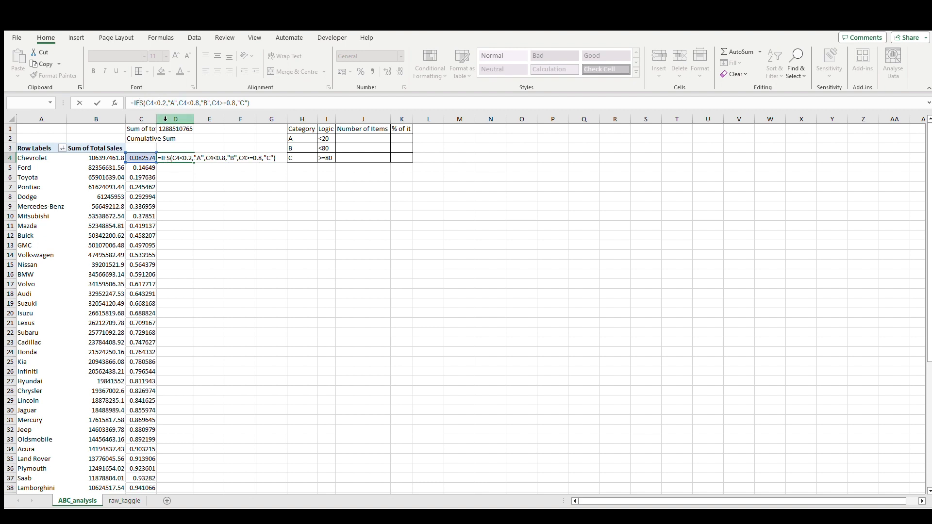
key("Return")
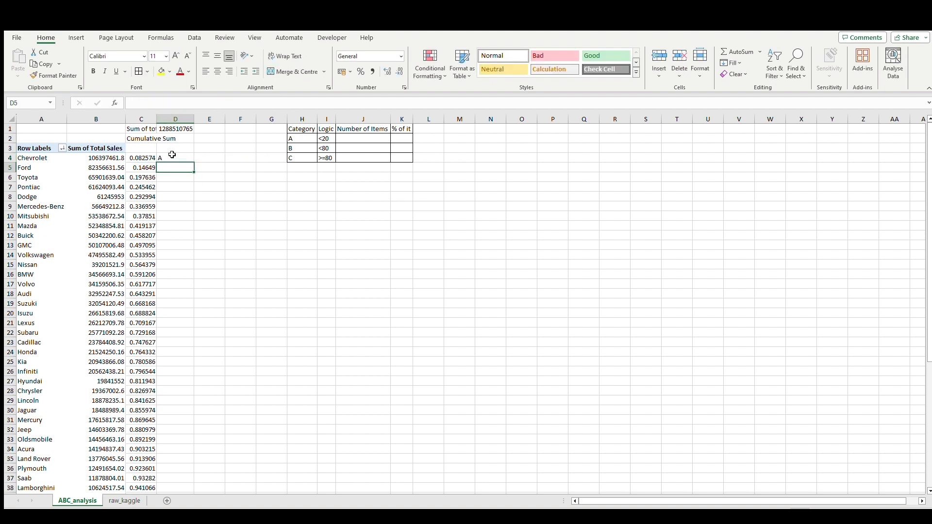
- Fill the IFS classification formula from D4 down to D57 so every car maker gets a category
left_click(181, 157)
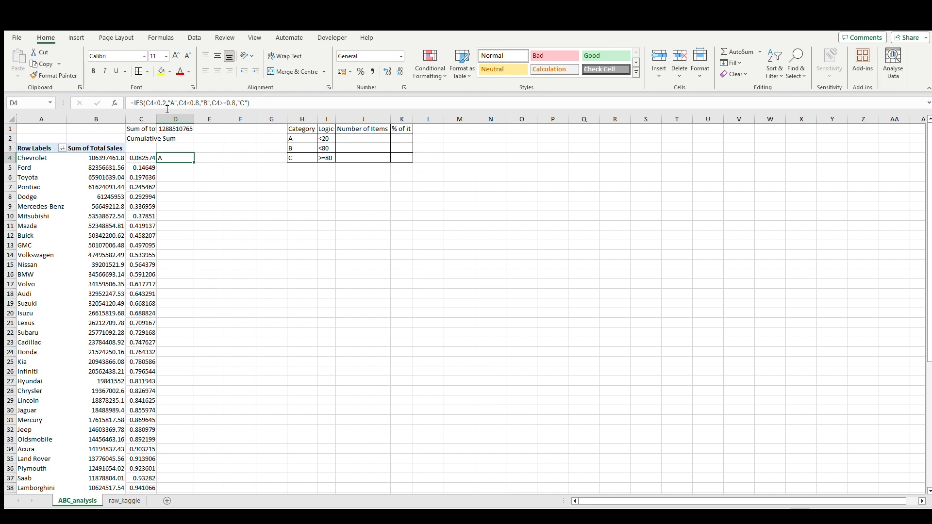
mouse_move(195, 161)
left_mouse_down()
mouse_move(187, 488)
mouse_move(181, 481)
left_mouse_up()
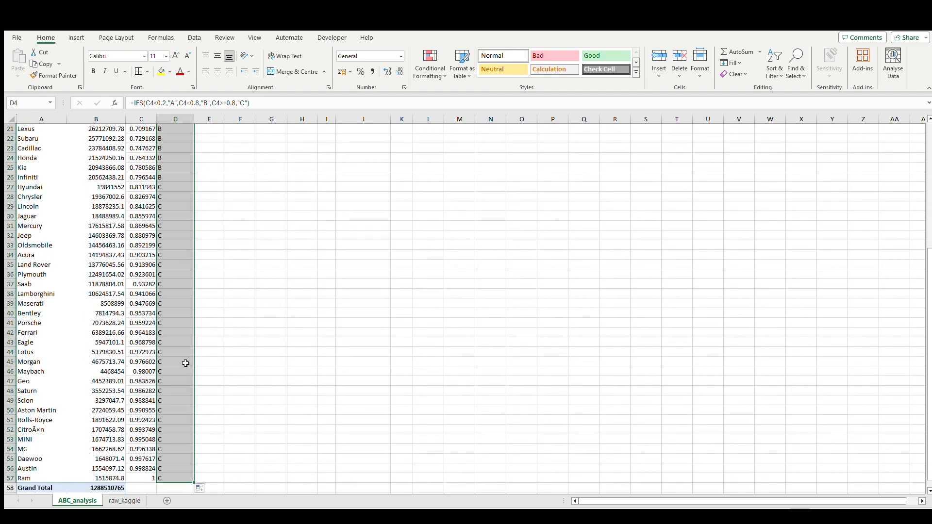
scroll(184, 359, "up", 7)
left_click(182, 217)
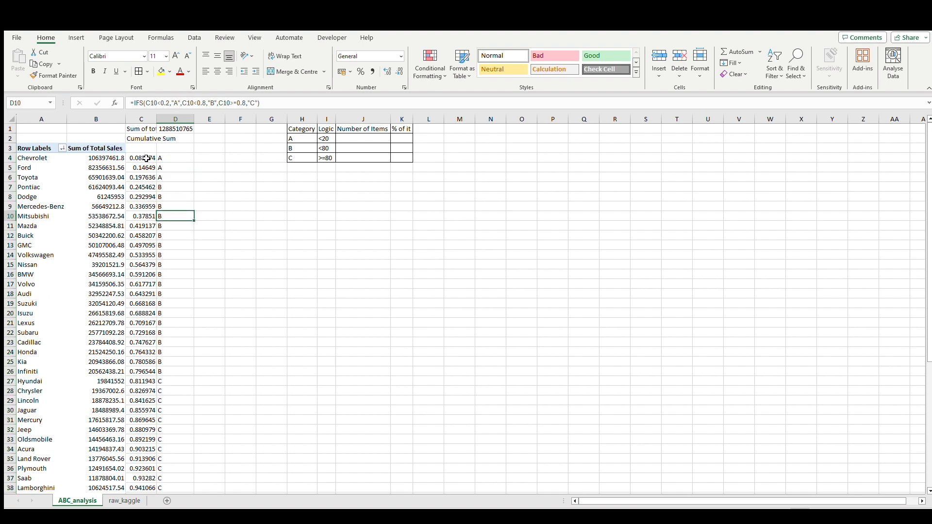
- Format the cumulative share values in C4:C57 as percentages
left_click_drag(145, 158, 148, 478)
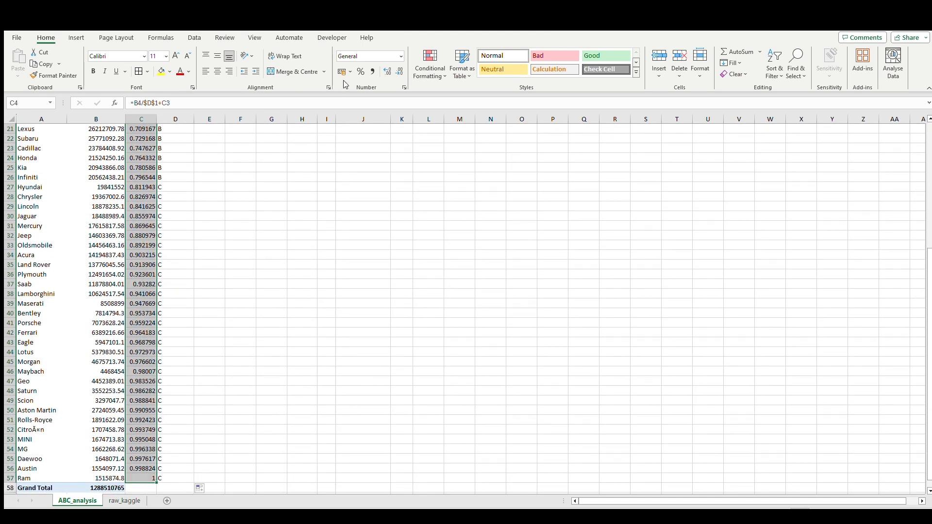
left_click(361, 71)
left_click(187, 283)
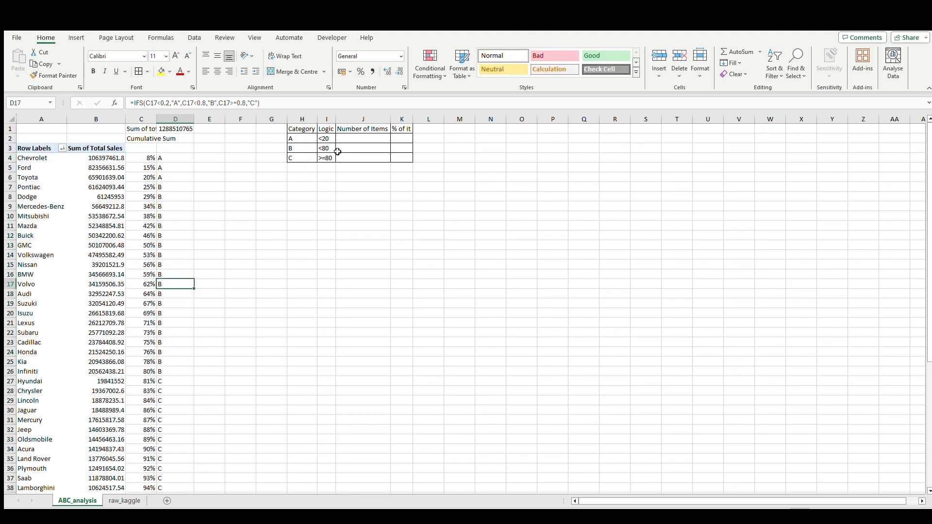
- Enter the header Category in cell D3 above the classification results
key("Up")
key("Up")
key("Up")
key("Up")
key("Up")
key("Up")
key("Up")
key("Up")
key("Up")
key("Up")
key("Up")
key("Up")
key("Up")
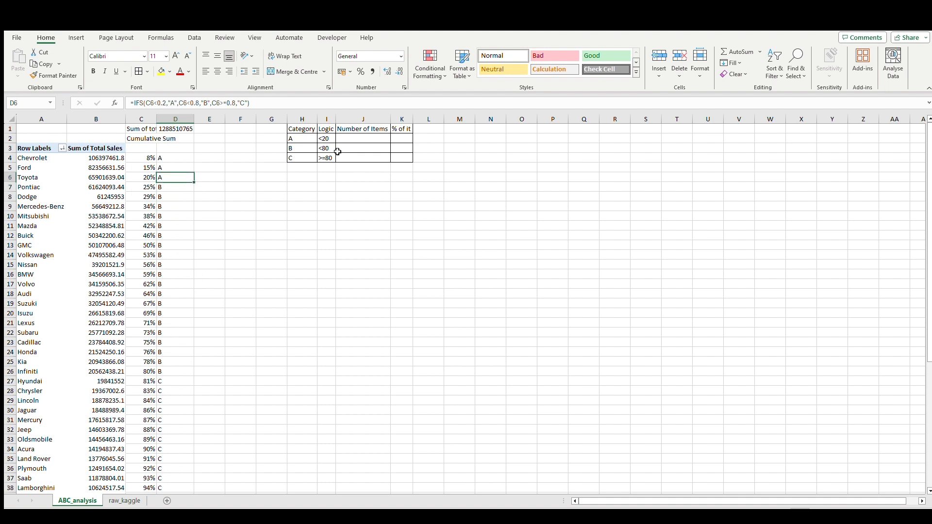
key("Up")
type("Category")
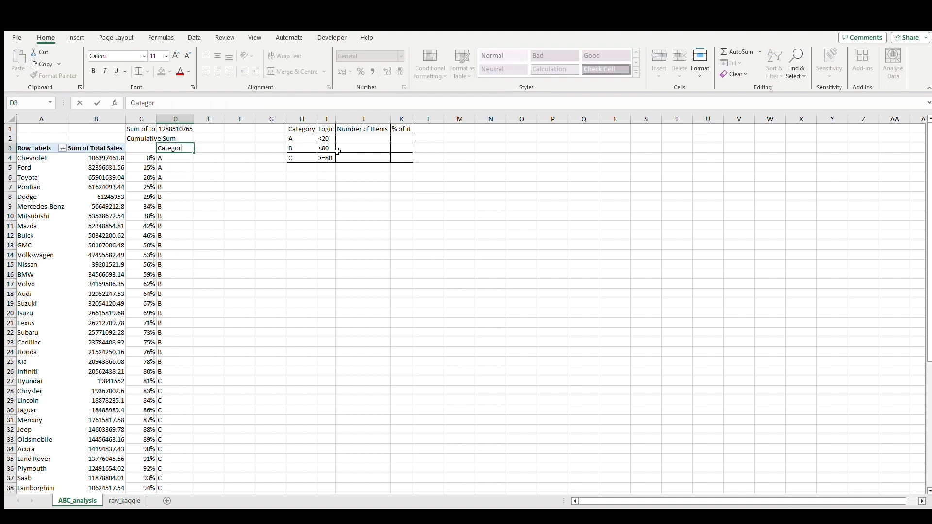
- Count the items per category with =COUNTIF(D:D,H2) in J2 and fill the formula down to J4
key("Right")
key("Right")
key("Right")
key("Right")
key("Right")
key("Right")
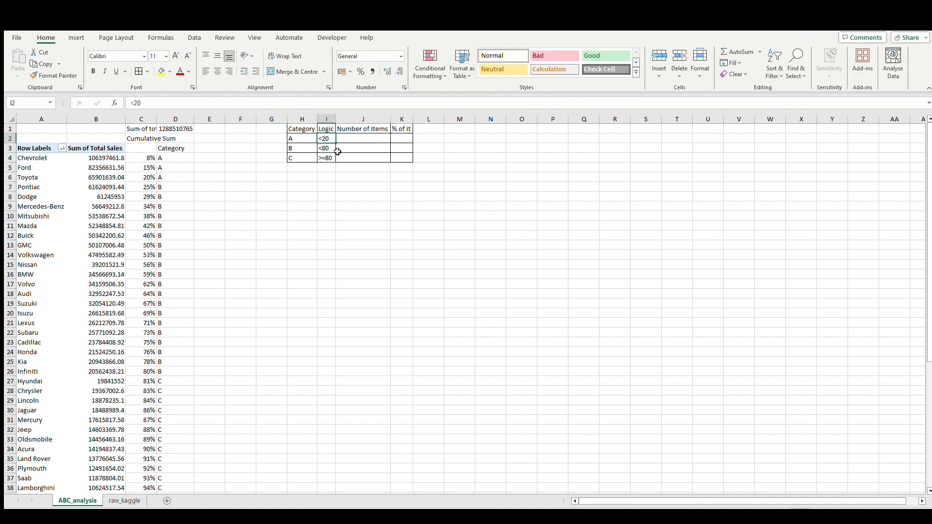
key("Up")
type("=cou")
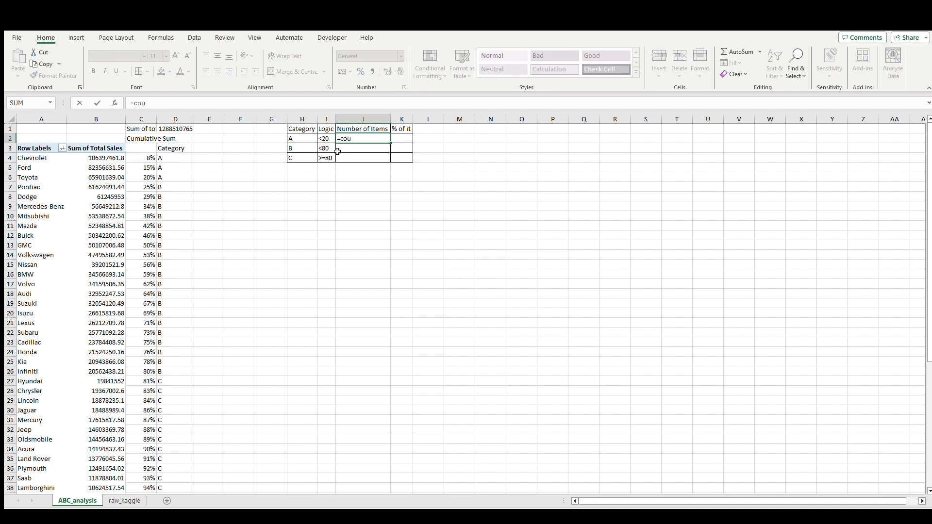
key("Tab")
left_click(172, 123)
type(",")
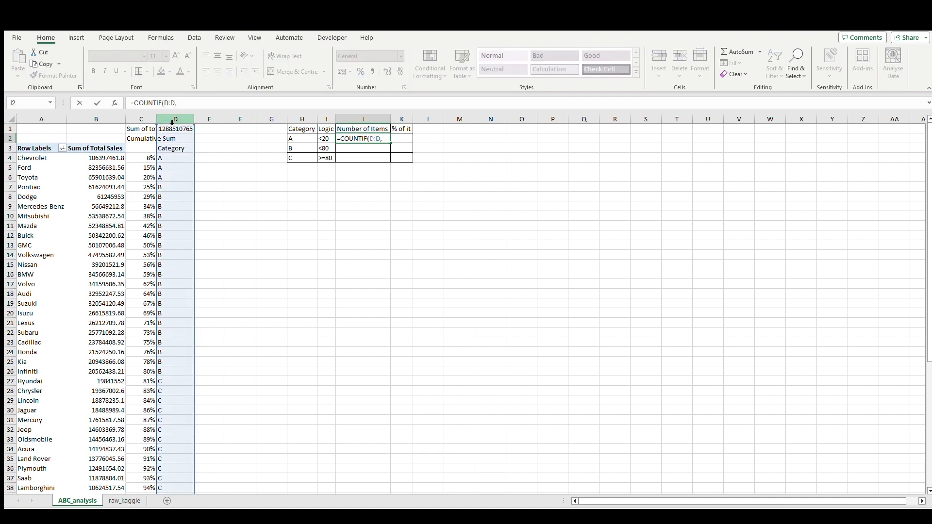
left_click(295, 139)
key("Return")
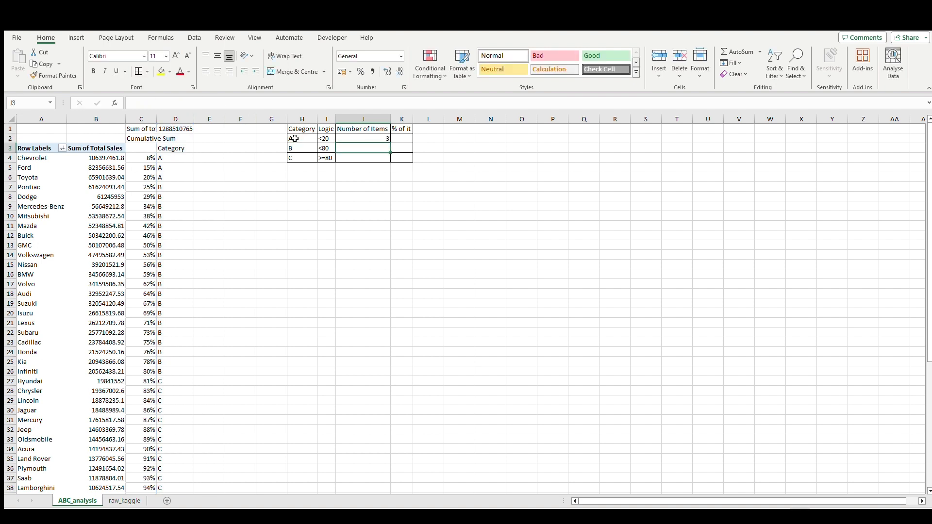
left_click(375, 139)
left_click_drag(390, 143, 388, 161)
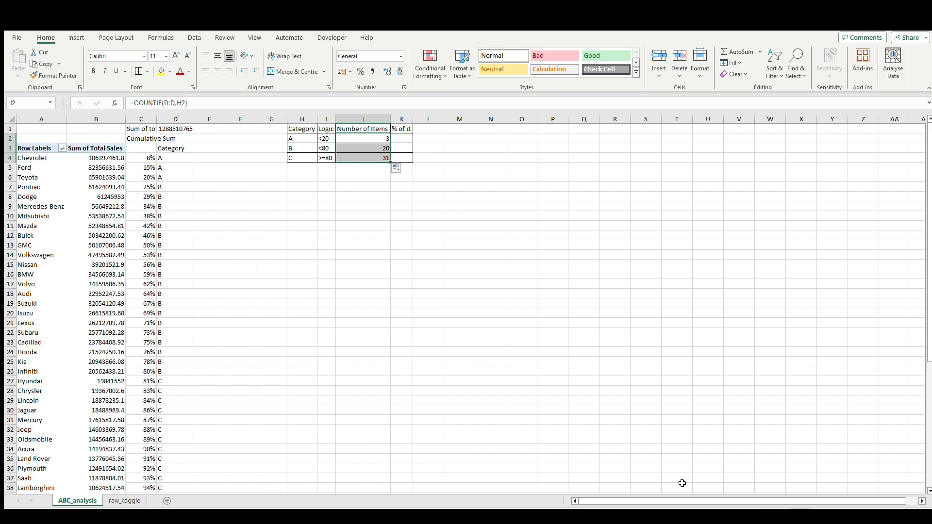
- Select the car maker names in A4:A57, without the Grand Total row, to read how many there are
left_click(37, 158)
key("Up")
key("Down")
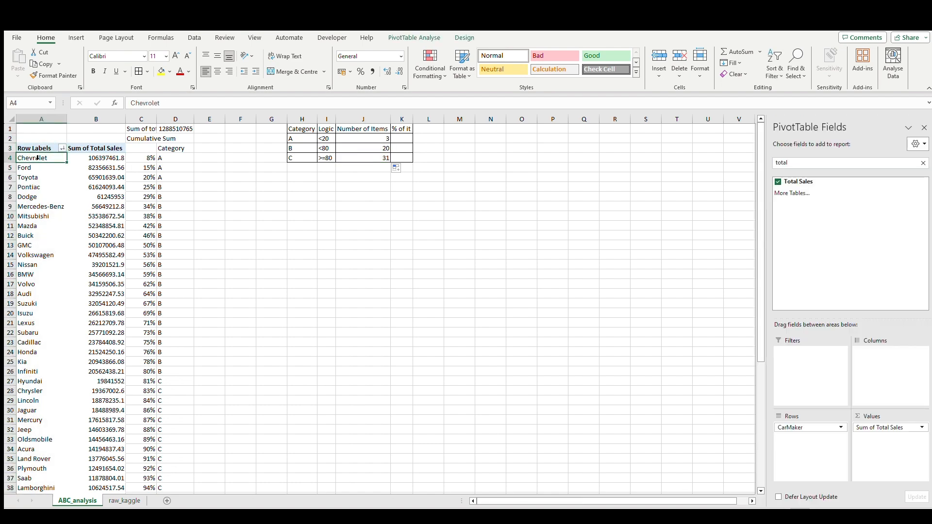
key("ctrl+shift+Down")
key("shift+Up")
- Enter the formula =J2/54 in K2 to calculate category A's share of all items
key("Up")
key("Up")
key("Up")
key("Right")
key("Right")
key("Right")
key("Right")
key("Right")
key("Right")
key("Right")
key("Right")
key("Right")
key("Right")
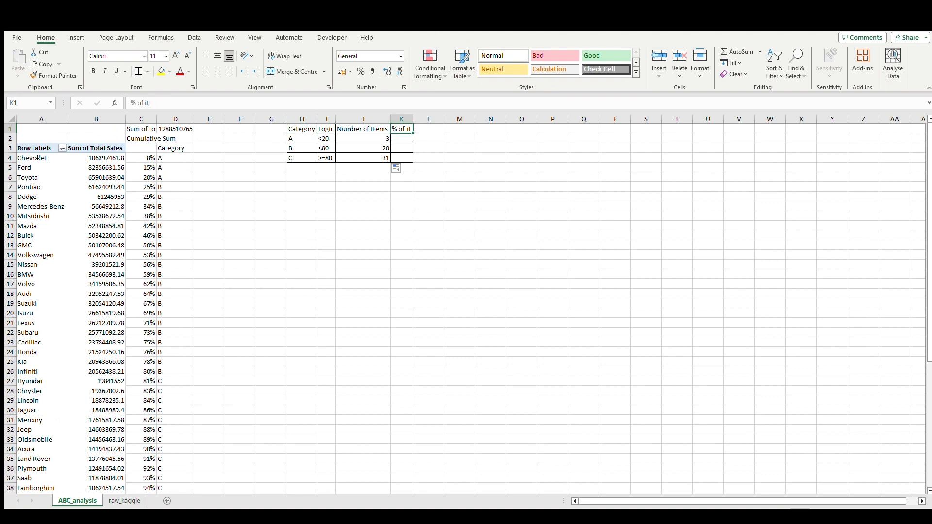
key("Down")
type("=")
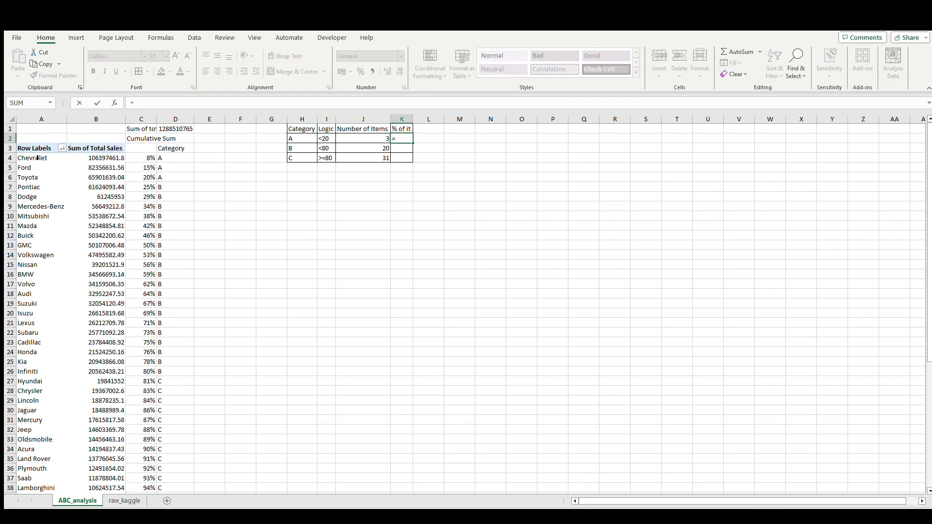
key("Left")
type("/")
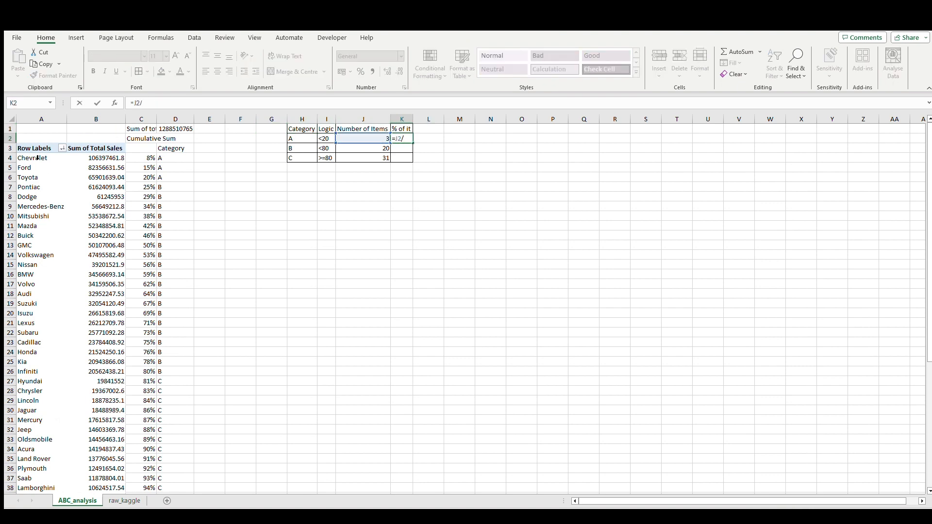
type("54")
key("Return")
- Fill the share formula from K2 down to K4 and format these cells as percentages
left_click(407, 139)
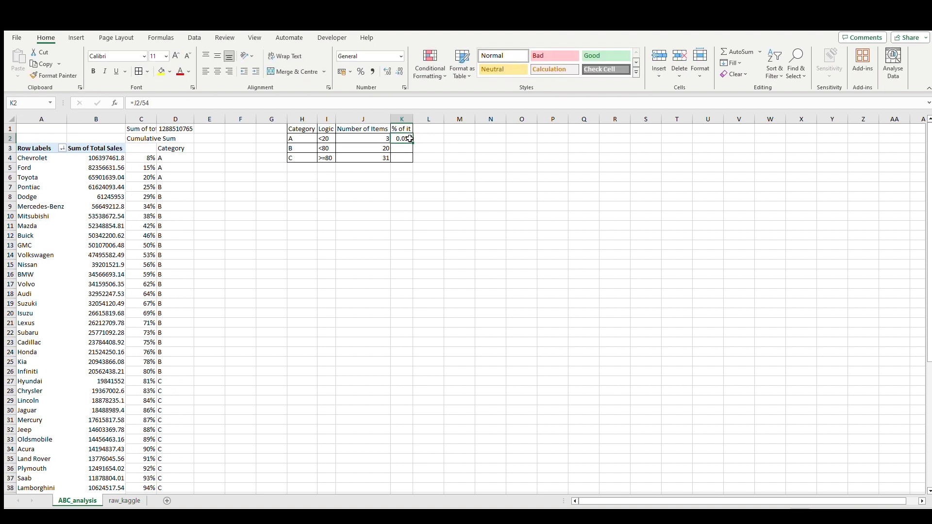
left_click_drag(413, 143, 412, 161)
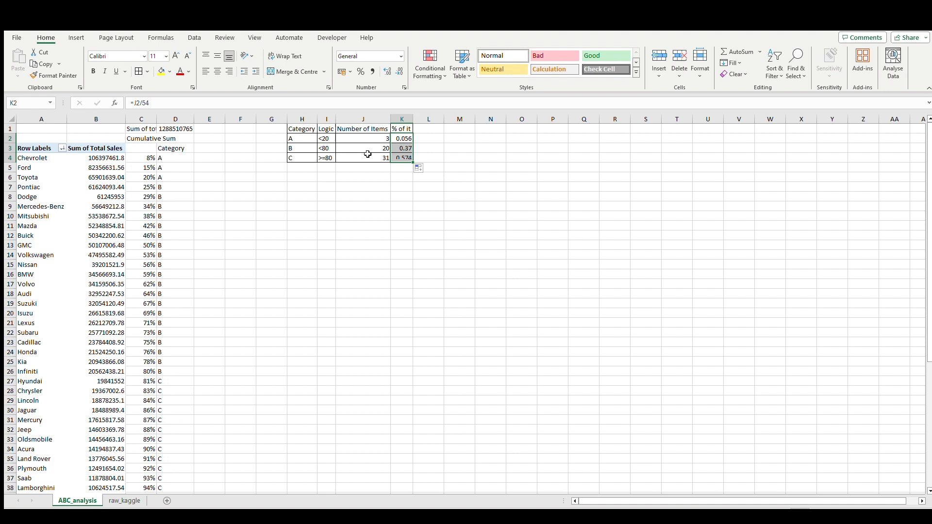
left_click(361, 71)
left_click(334, 230)
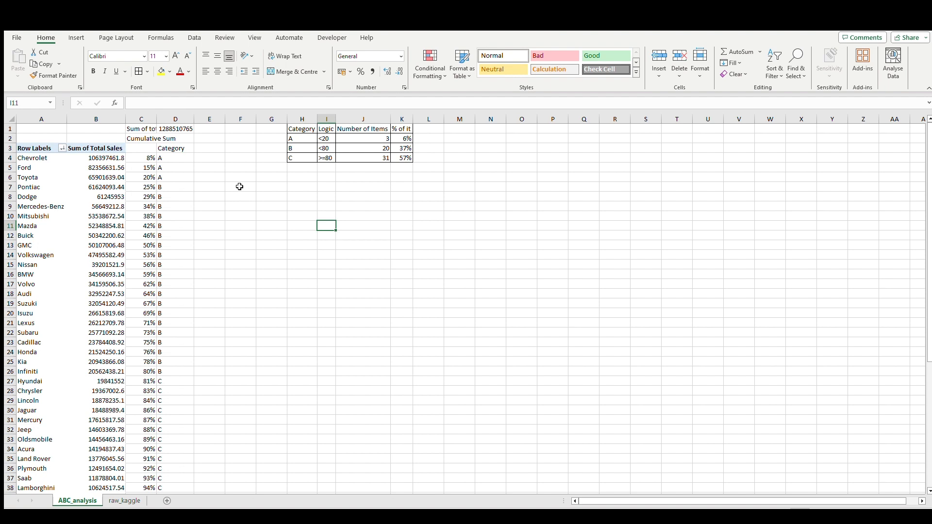
- Select the category A results in D4:D6 to examine which car makers they belong to
left_click_drag(163, 158, 167, 178)
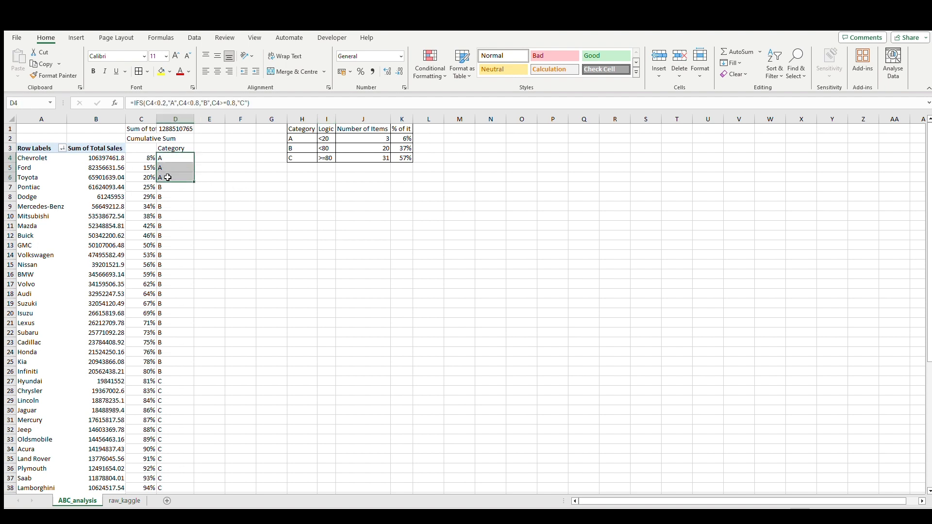